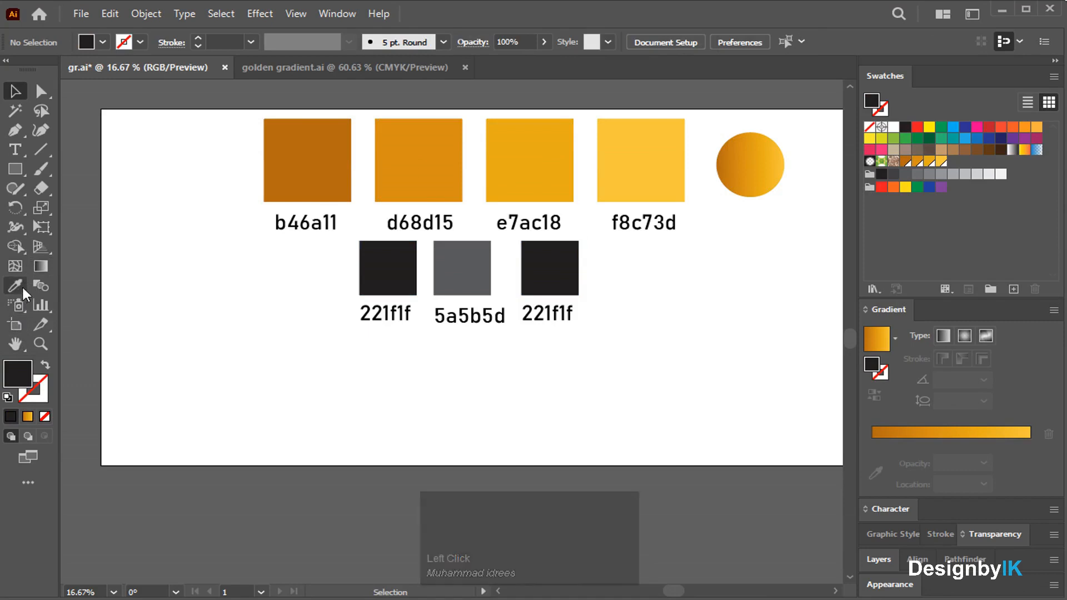
Alt-drag a duplicate of the gold gradient circle directly below the original.
drag(15, 169, 67, 173)
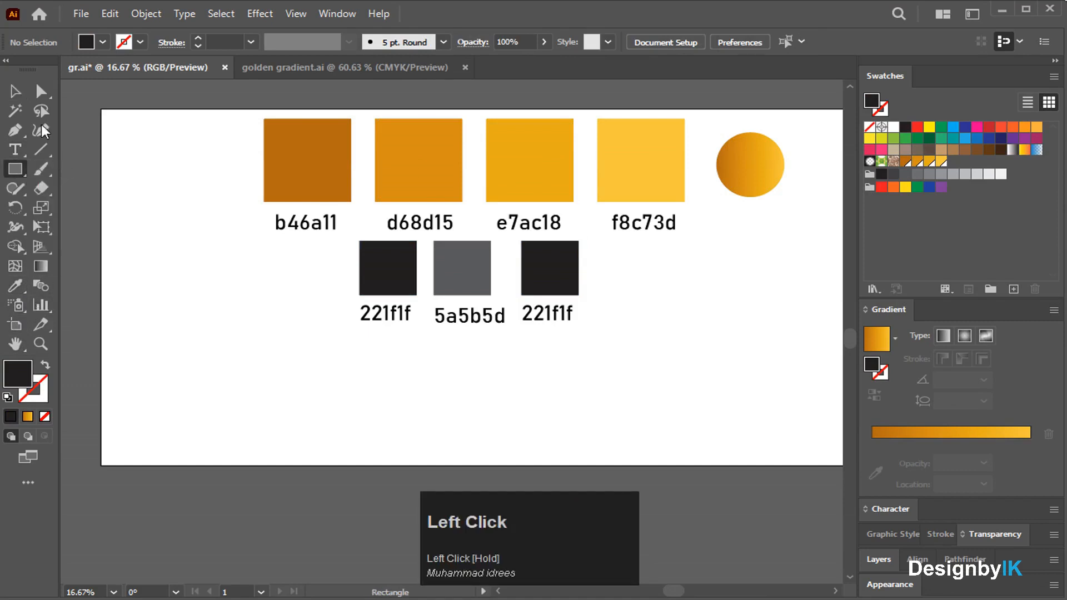
key(v)
drag(756, 168, 753, 269)
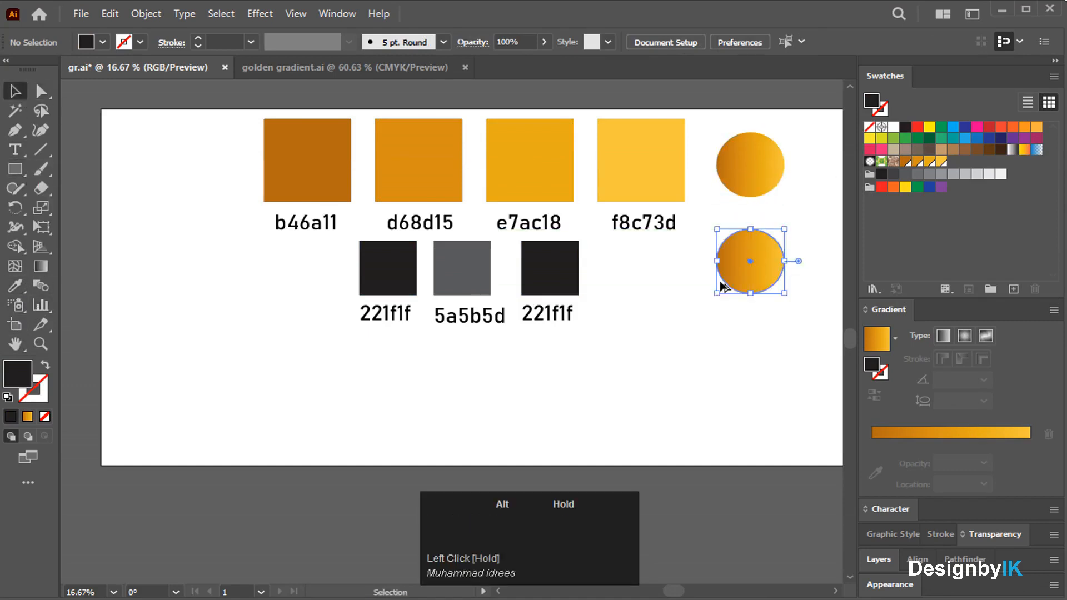
click(629, 291)
click(389, 285)
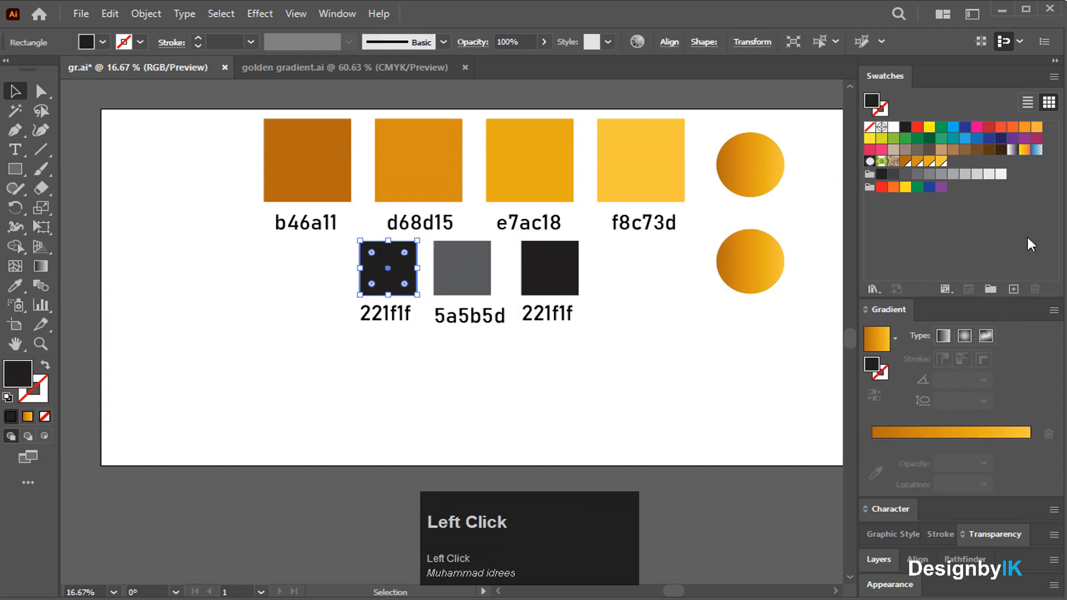
Save the dark sample colours 221f1f, 5a5b5d and 221f1f as new swatches.
click(1014, 289)
click(561, 457)
click(468, 287)
click(1014, 289)
click(538, 457)
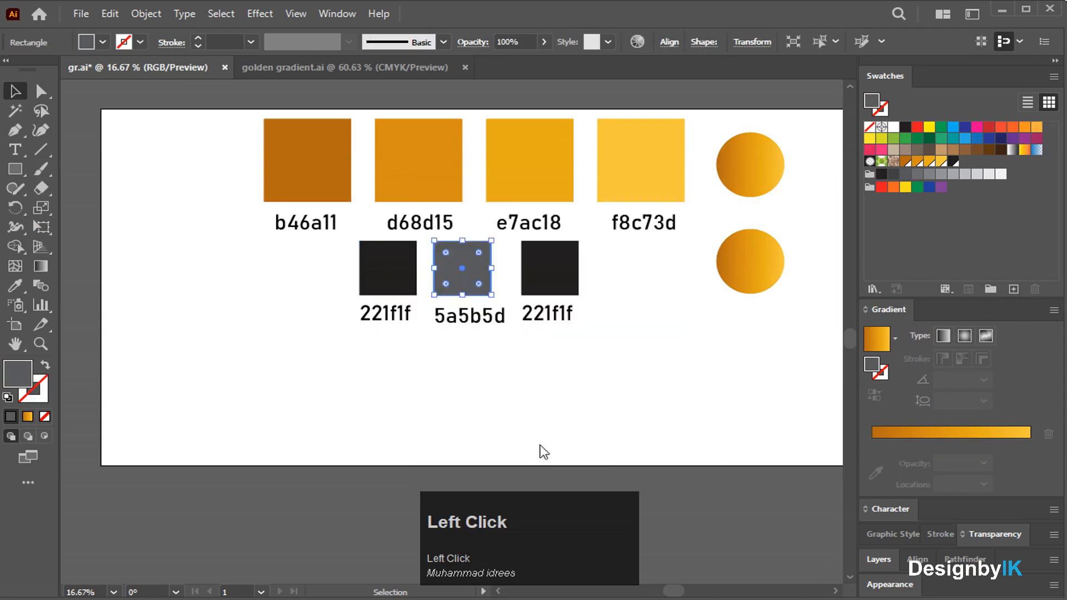
click(547, 313)
click(557, 285)
click(1013, 287)
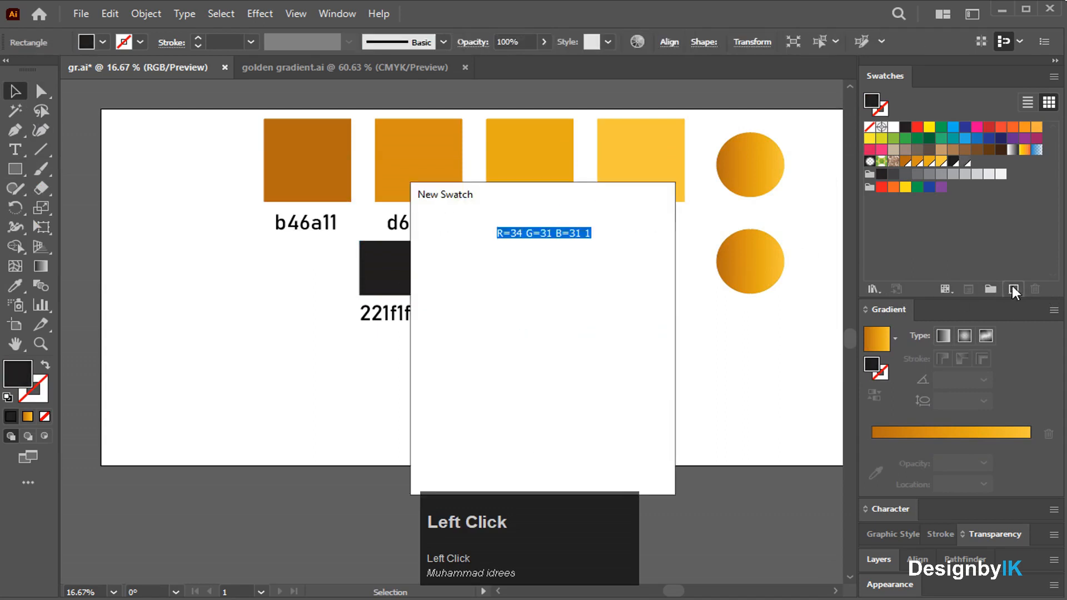
click(561, 458)
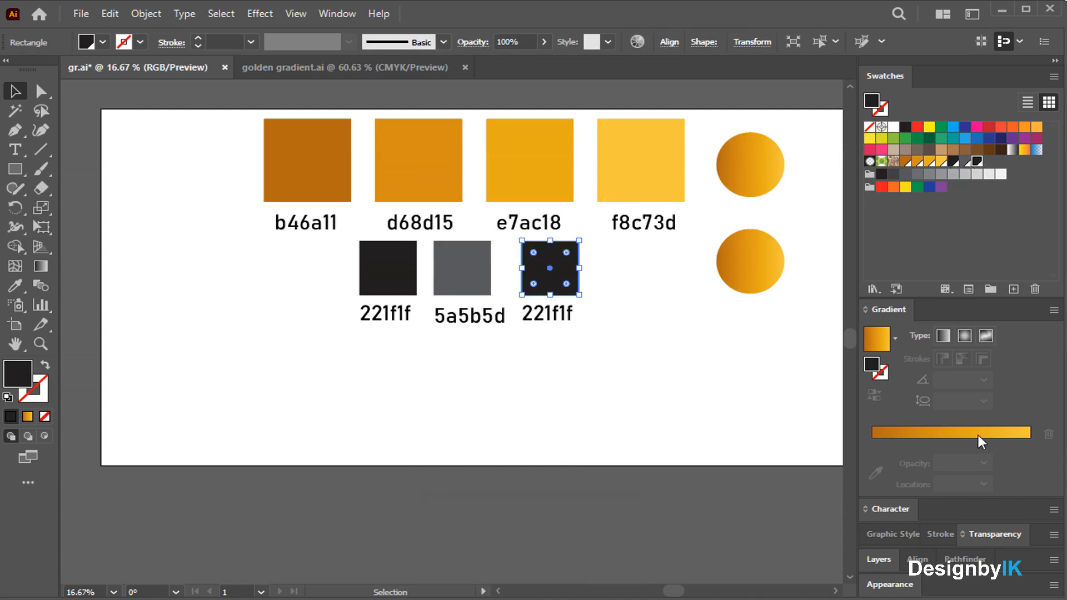
click(739, 286)
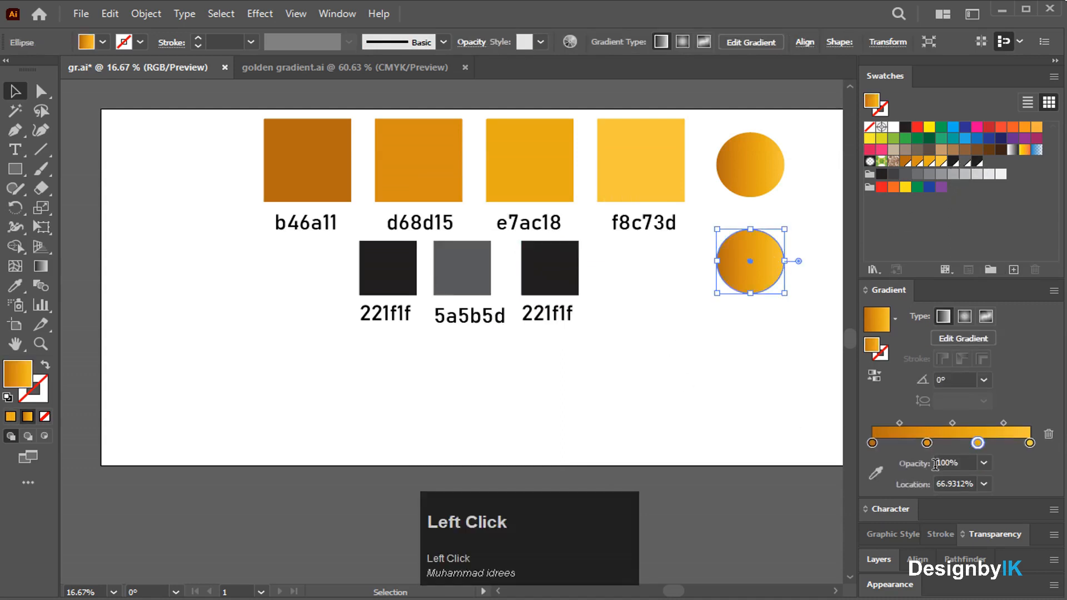
Delete one gradient stop and colour the remaining three stops dark, dark grey and dark.
click(1047, 434)
drag(977, 444, 964, 444)
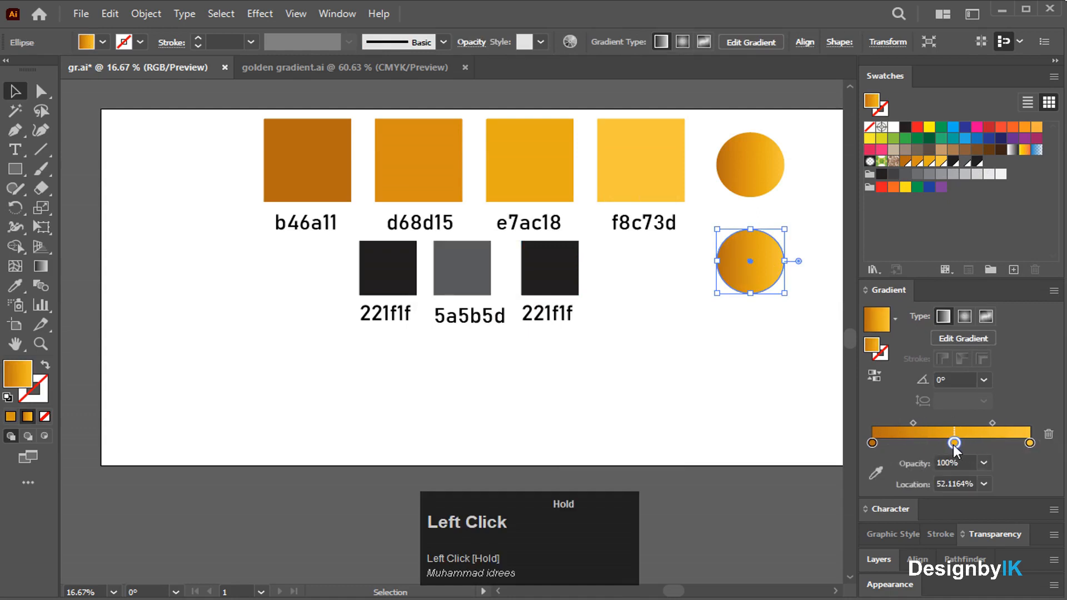
click(872, 444)
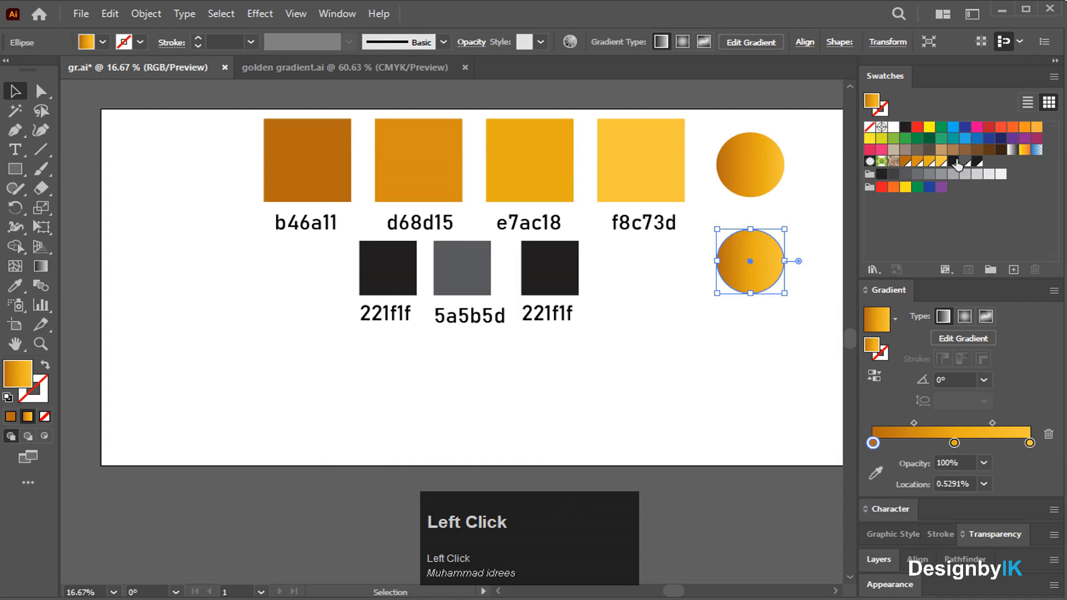
drag(883, 442, 876, 441)
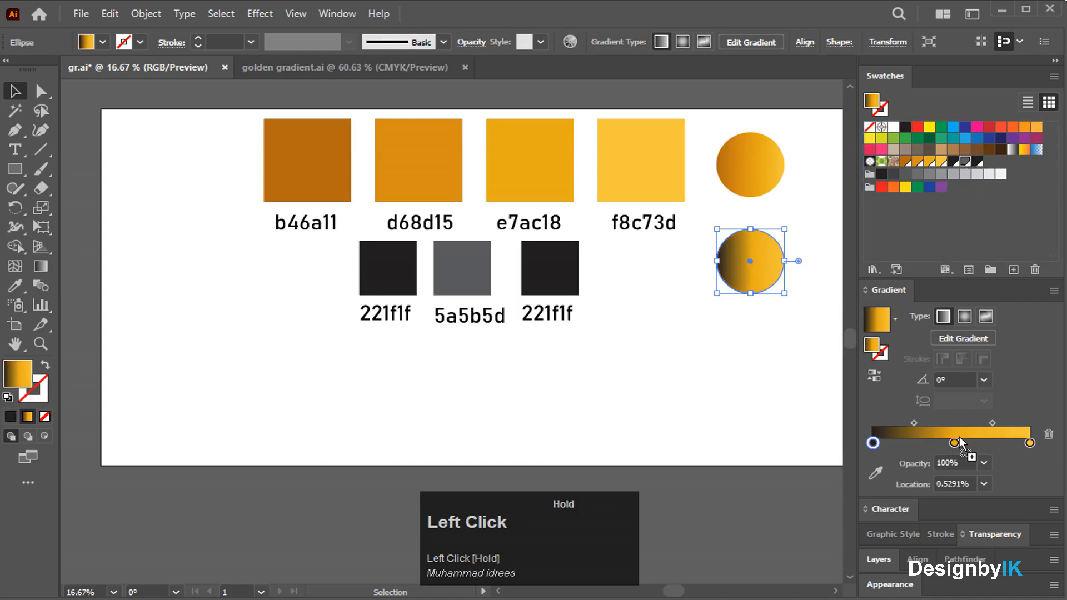
drag(954, 444, 954, 444)
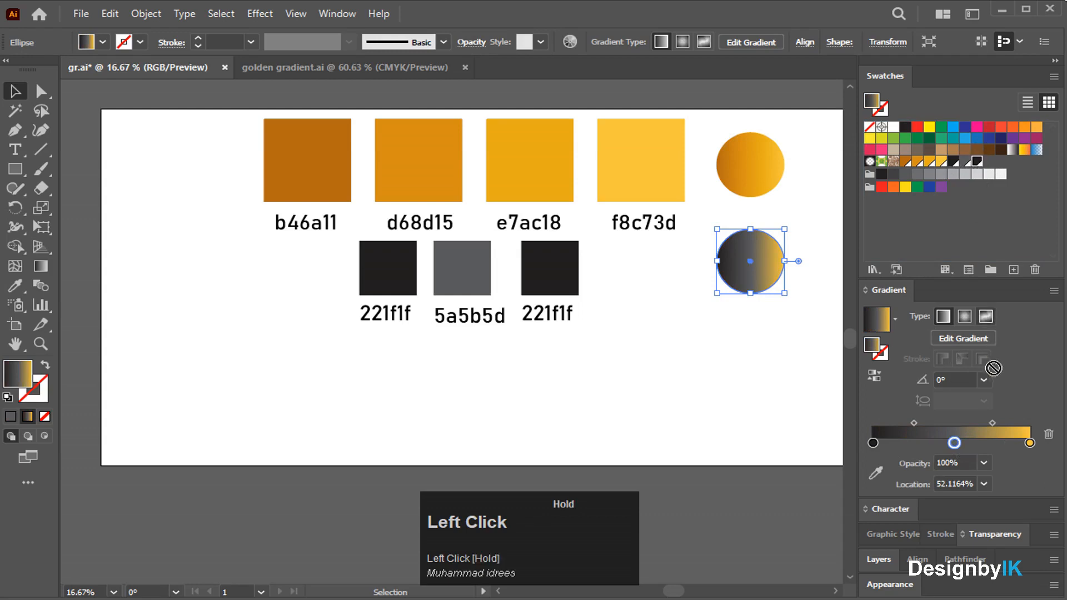
drag(1035, 449, 1031, 444)
Reposition the dark gradient circle up and to the right.
drag(768, 246, 741, 261)
scroll(741, 261, up, 3)
drag(765, 317, 793, 264)
scroll(702, 189, down, 2)
drag(721, 242, 765, 211)
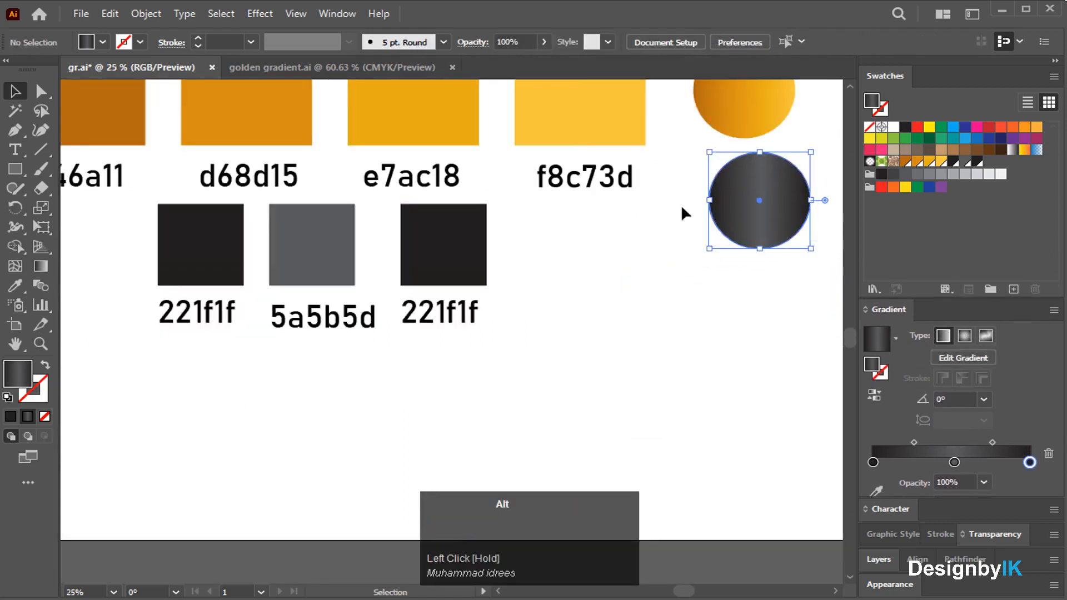
Nudge the gold gradient circle slightly to the right.
scroll(681, 205, down, 2)
alt+click(678, 241)
click(678, 240)
drag(710, 146, 715, 146)
click(656, 211)
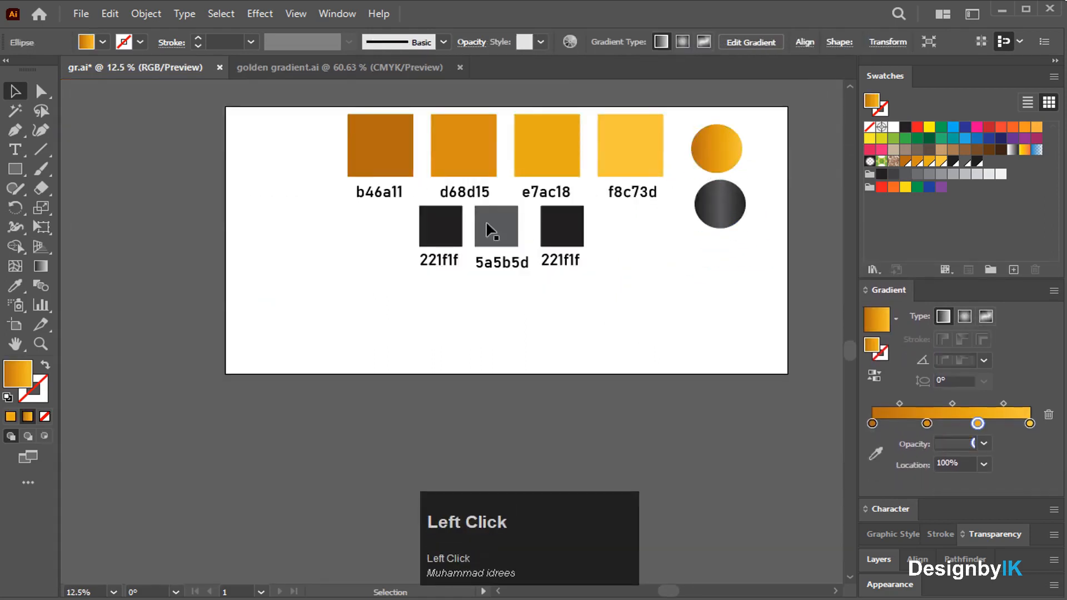
Shrink the seven sample squares with labels, group them, and move them left off the artboard.
drag(612, 270, 648, 265)
click(614, 255)
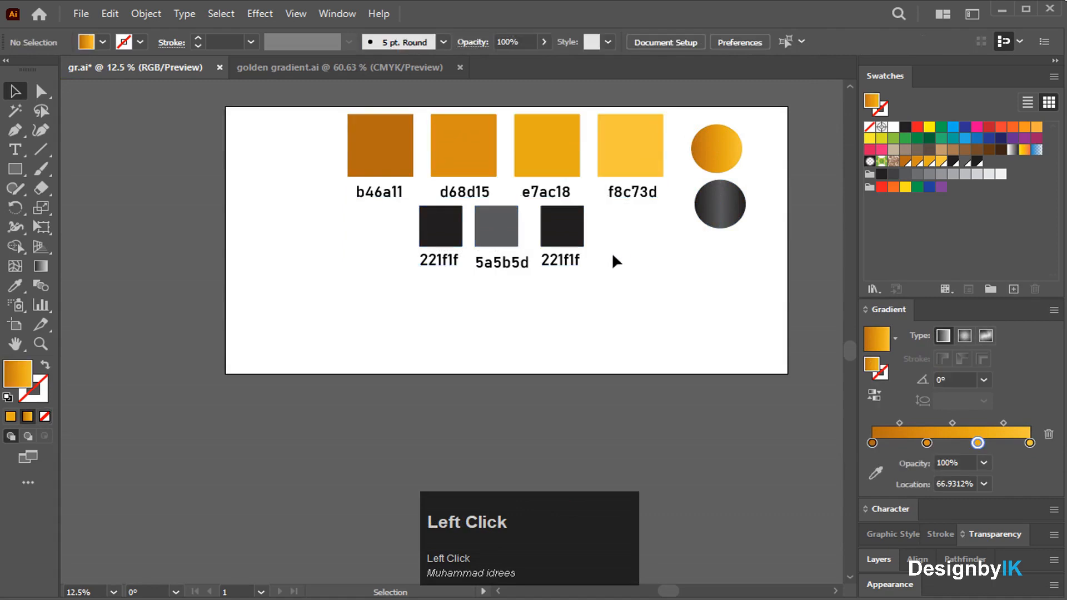
drag(344, 150, 600, 222)
drag(550, 178, 203, 128)
click(419, 174)
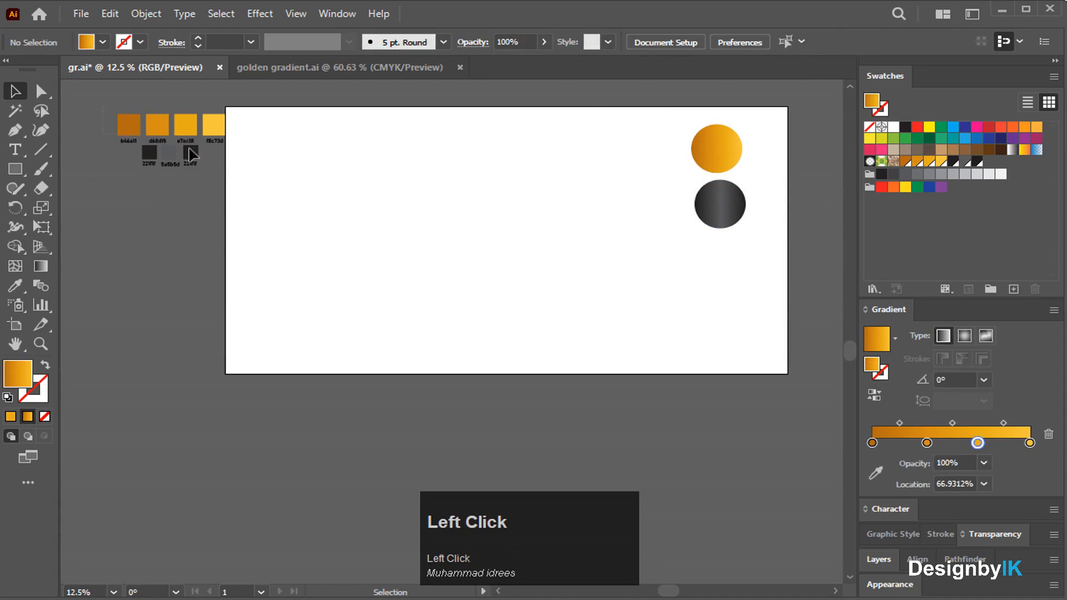
click(146, 137)
right_click(218, 131)
click(278, 258)
drag(220, 130, 198, 126)
click(336, 124)
Shift the gold and dark gradient circles up and to the right.
scroll(628, 219, up, 1)
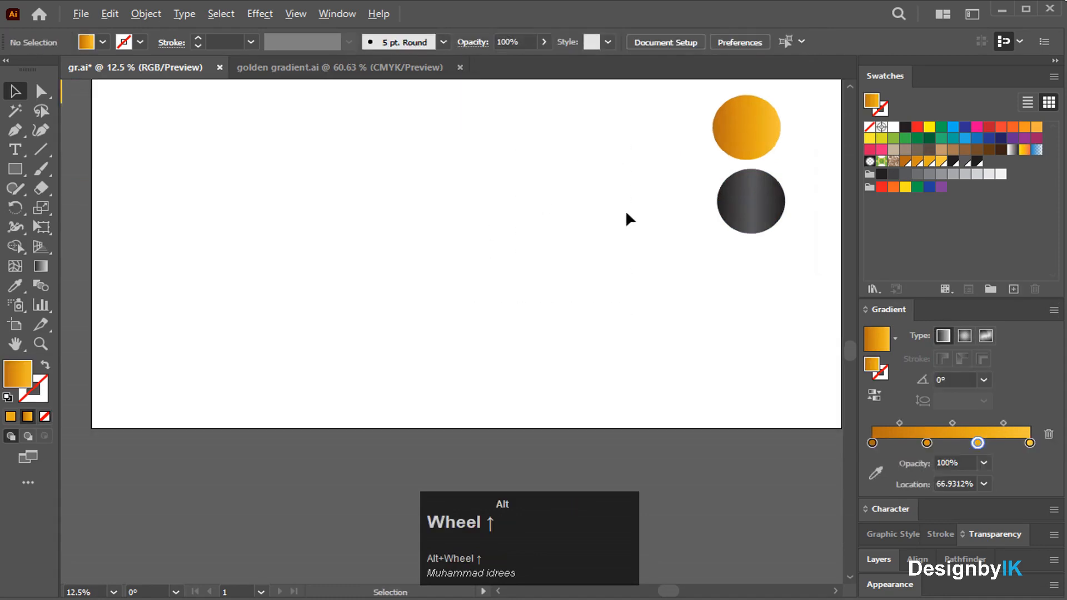
scroll(556, 233, up, 2)
scroll(581, 252, down, 1)
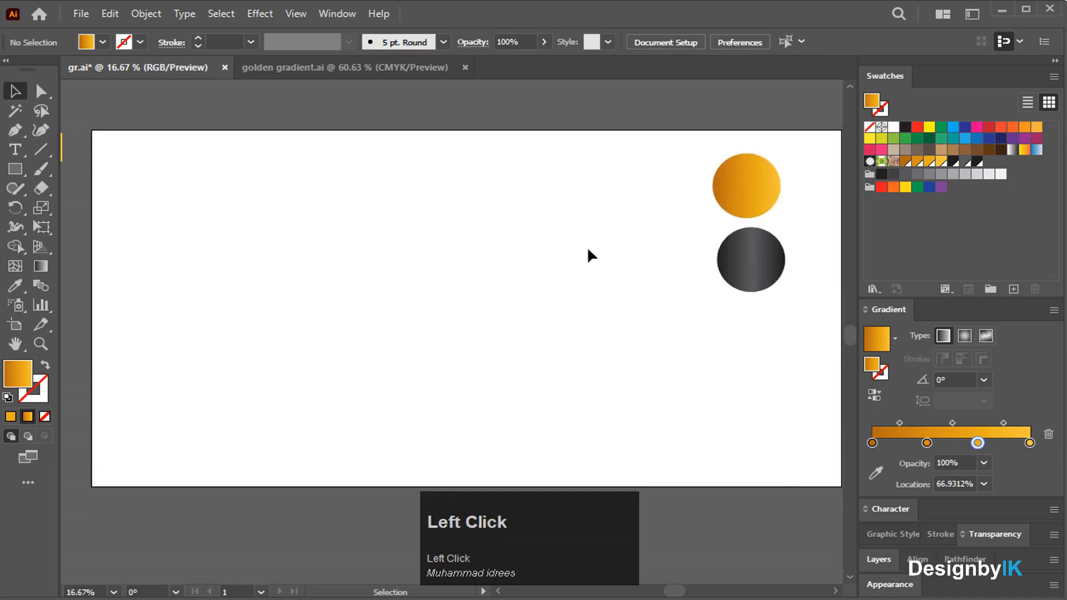
drag(745, 179, 754, 179)
drag(757, 236, 775, 245)
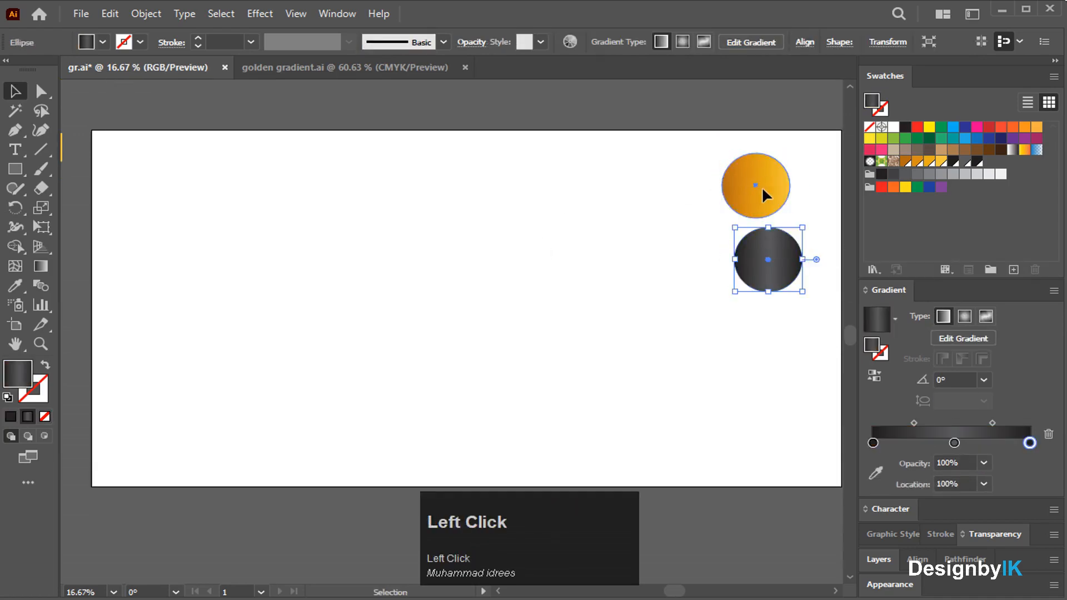
drag(762, 187, 787, 182)
drag(768, 256, 790, 250)
click(598, 245)
scroll(360, 242, down, 1)
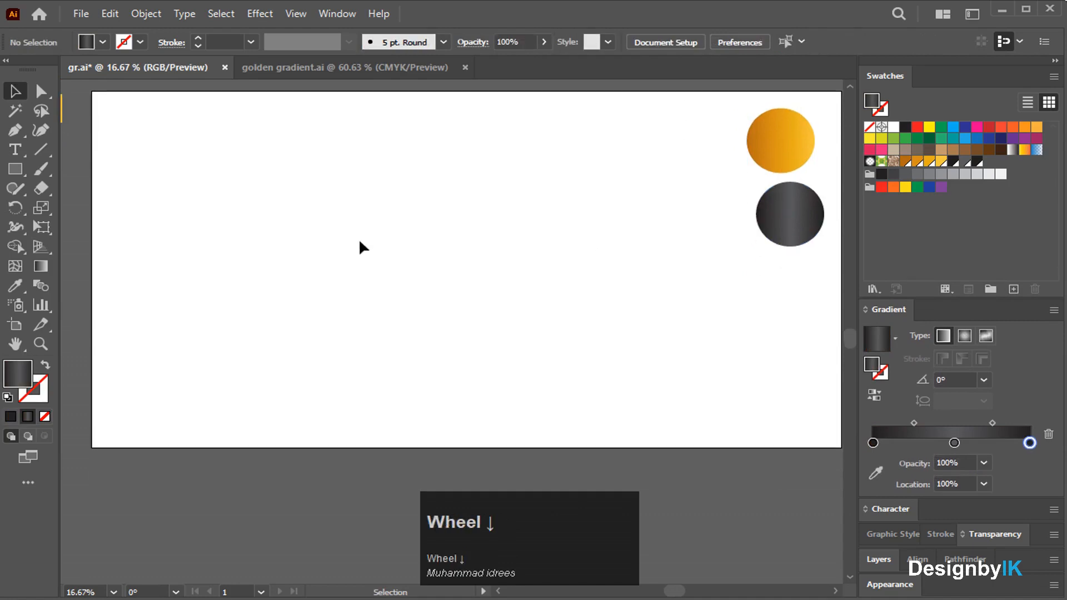
Draw a dark gradient square from its centre and rotate it 45° into a diamond.
drag(18, 171, 50, 170)
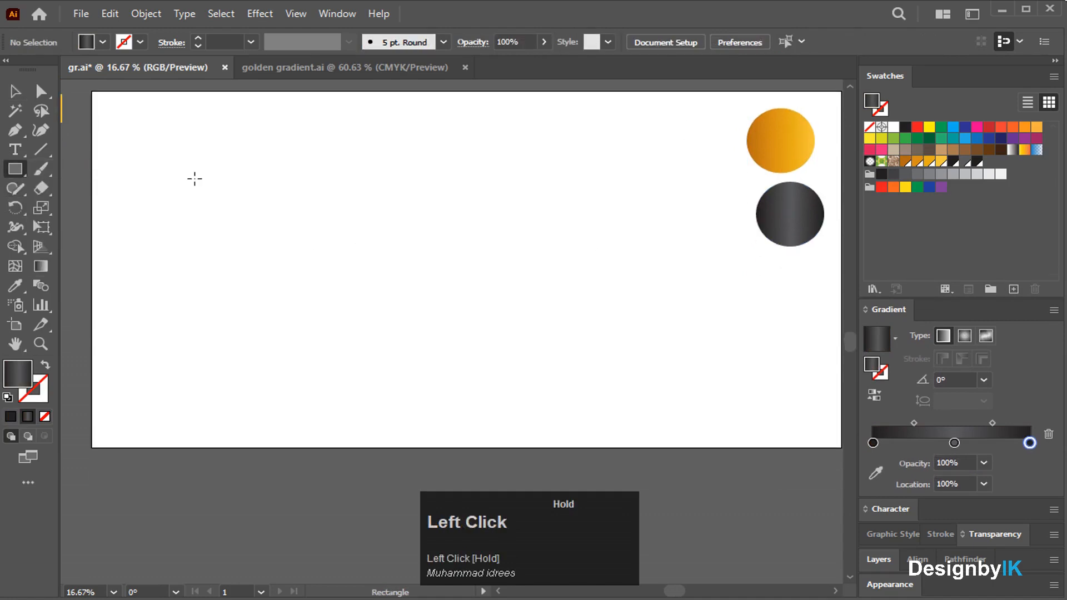
drag(278, 199, 303, 234)
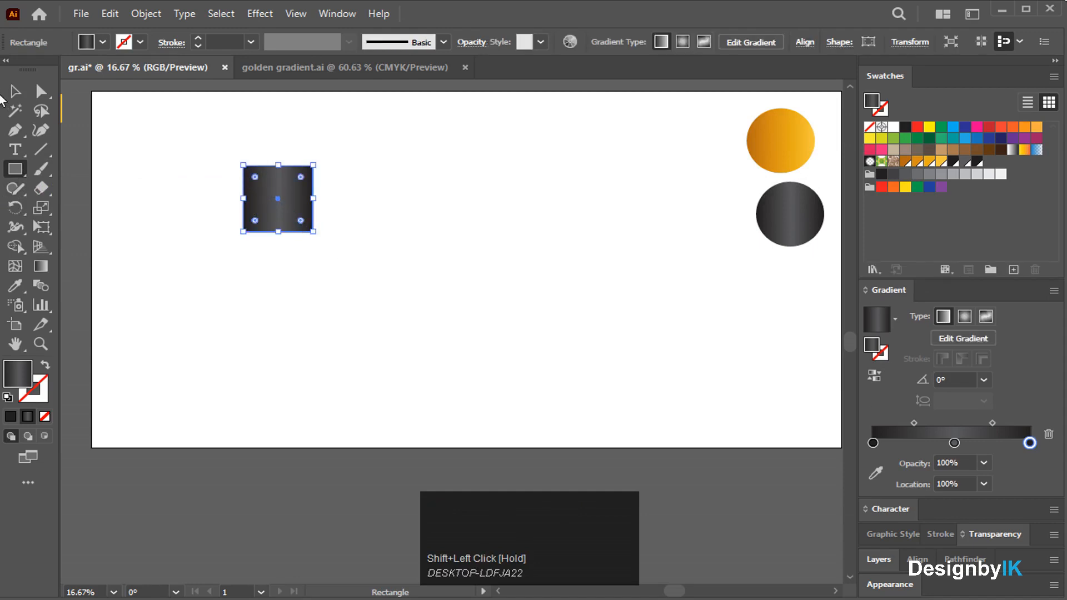
click(13, 96)
drag(318, 229, 354, 202)
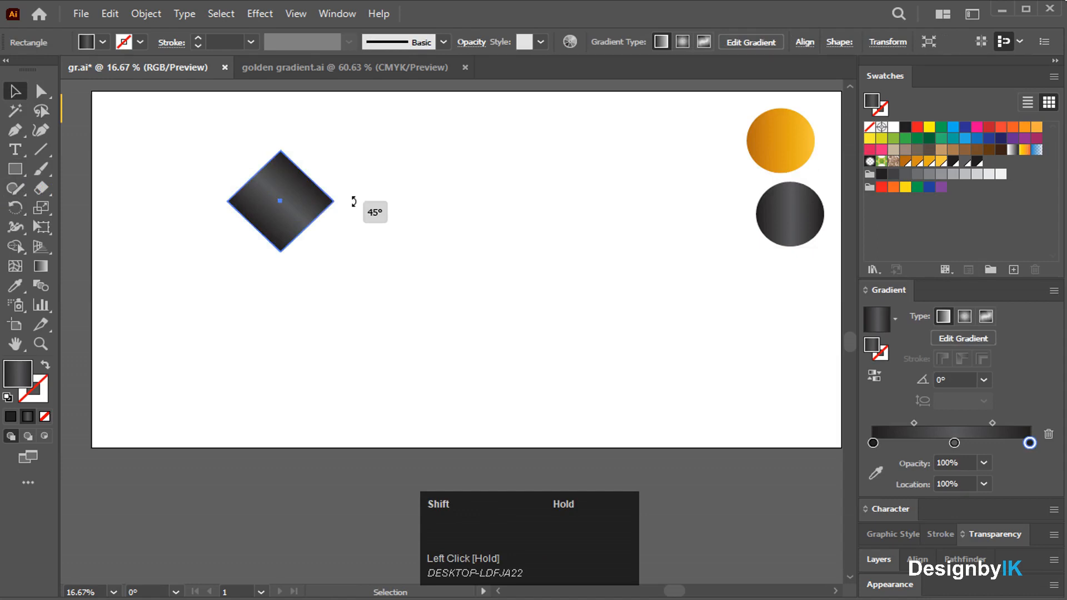
Move the diamond to the artboard's top-left corner.
click(354, 202)
drag(303, 200, 199, 149)
click(269, 167)
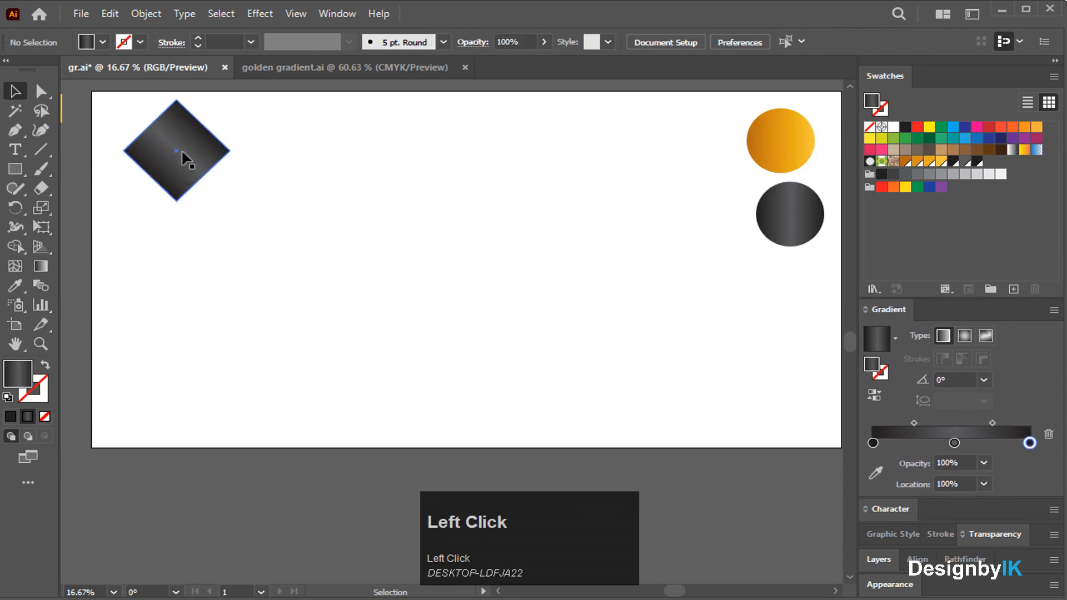
scroll(164, 136, up, 2)
scroll(239, 222, up, 2)
Copy the diamond to the right so their corners touch, deleting a misplaced copy.
drag(239, 246, 420, 240)
click(501, 227)
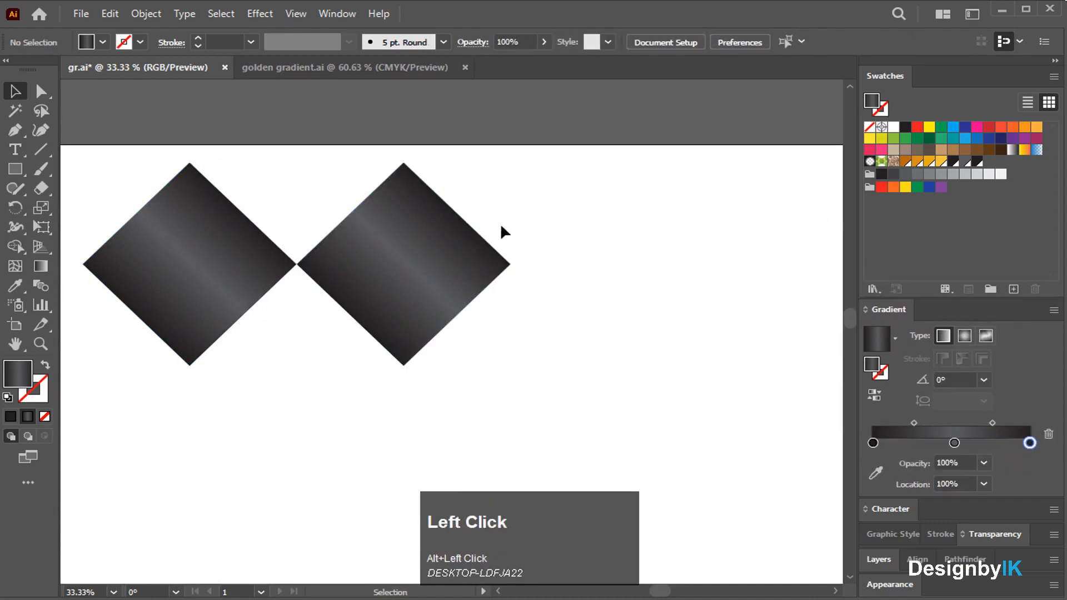
click(406, 262)
scroll(403, 257, up, 3)
click(322, 258)
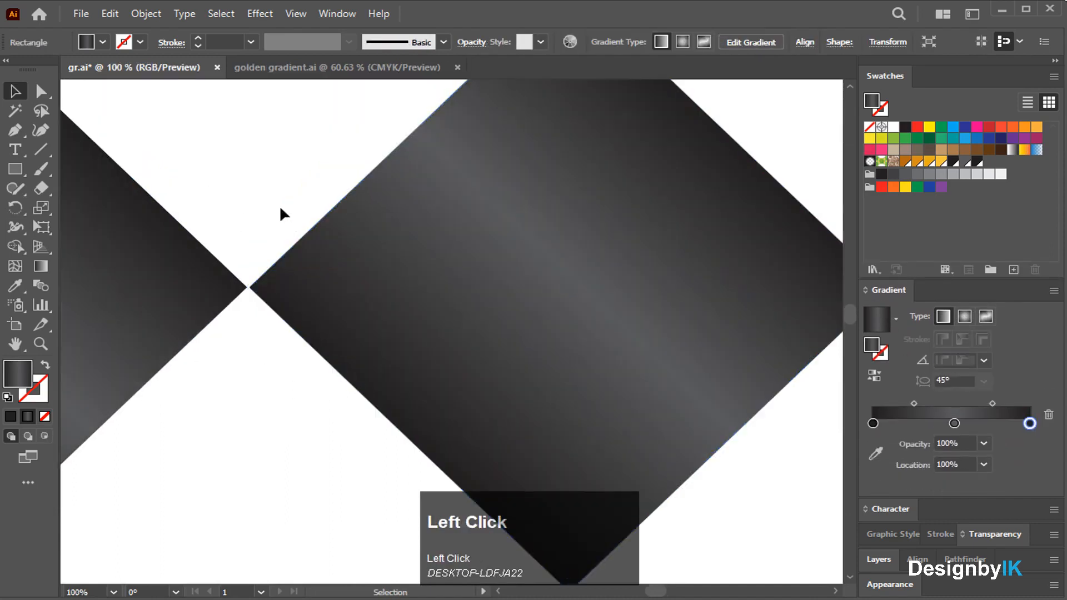
key(Delete)
drag(135, 286, 776, 287)
click(309, 192)
scroll(309, 192, down, 5)
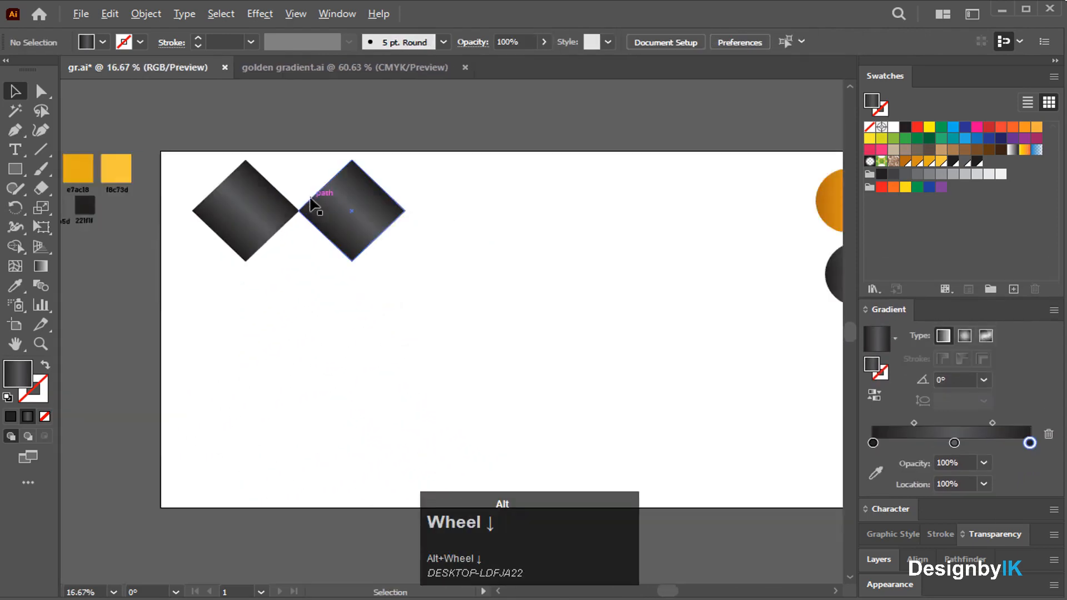
Repeat the copy with Ctrl+D to extend the row to six diamonds.
alt+click(350, 211)
key(ctrl+d)
key(ctrl+d)
key(ctrl+d)
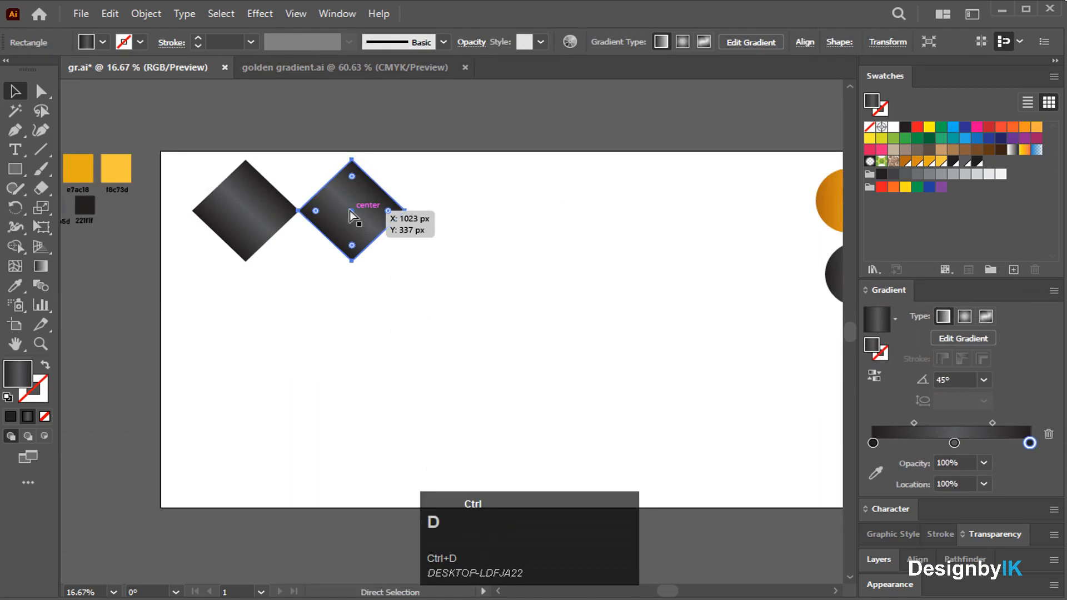
key(ctrl+d)
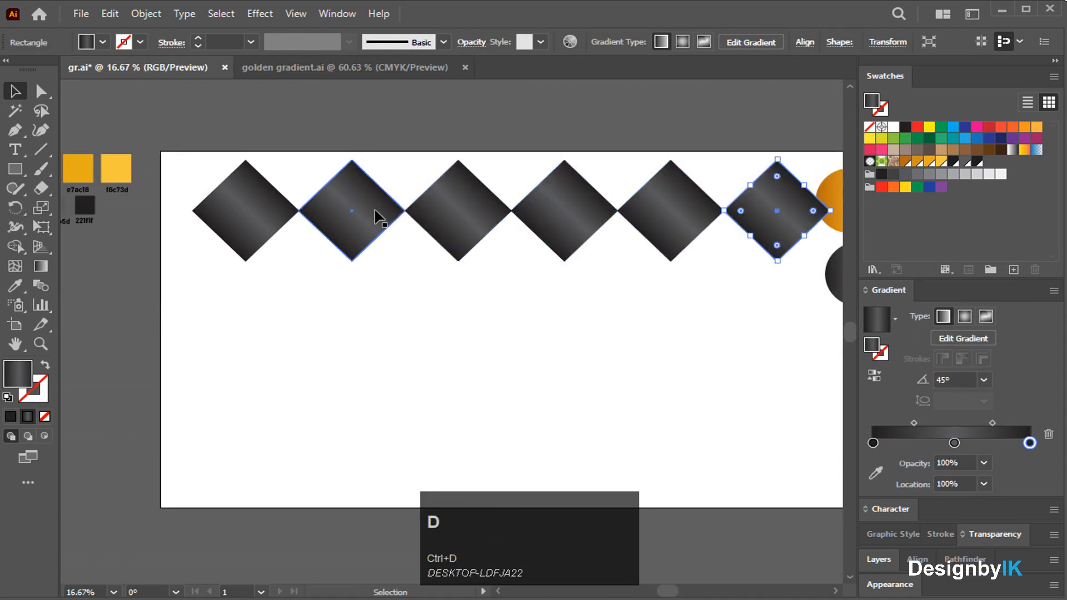
click(562, 332)
Move the gold circle next to the dark circle above the diamond row.
scroll(562, 335, down, 2)
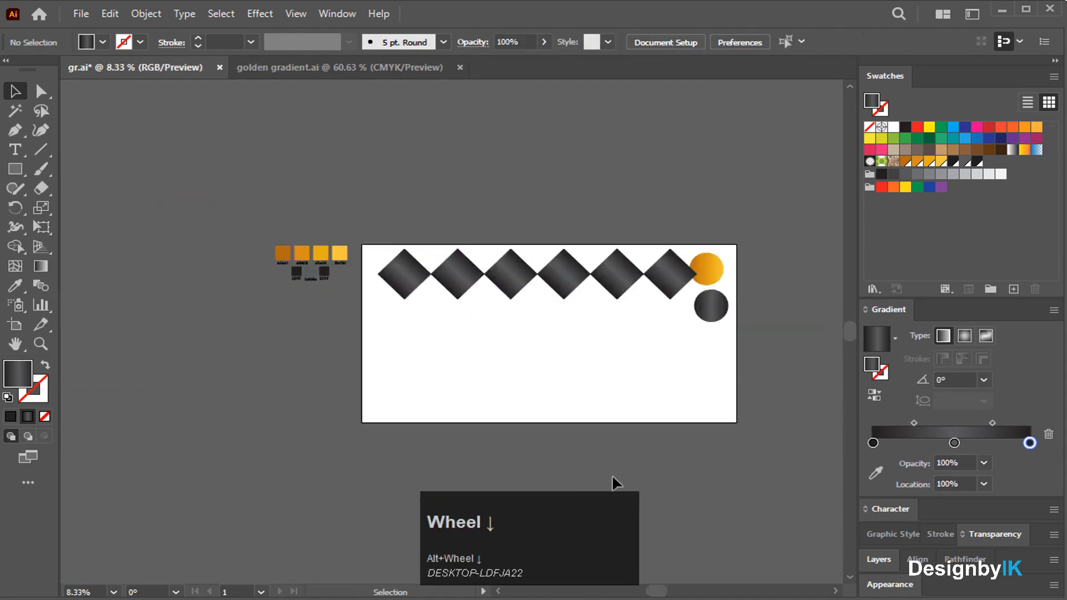
drag(657, 592, 667, 593)
drag(665, 274, 522, 234)
drag(316, 248, 630, 288)
Set the diamond row's gradient angle to 0° from the Angle presets list.
right_click(627, 274)
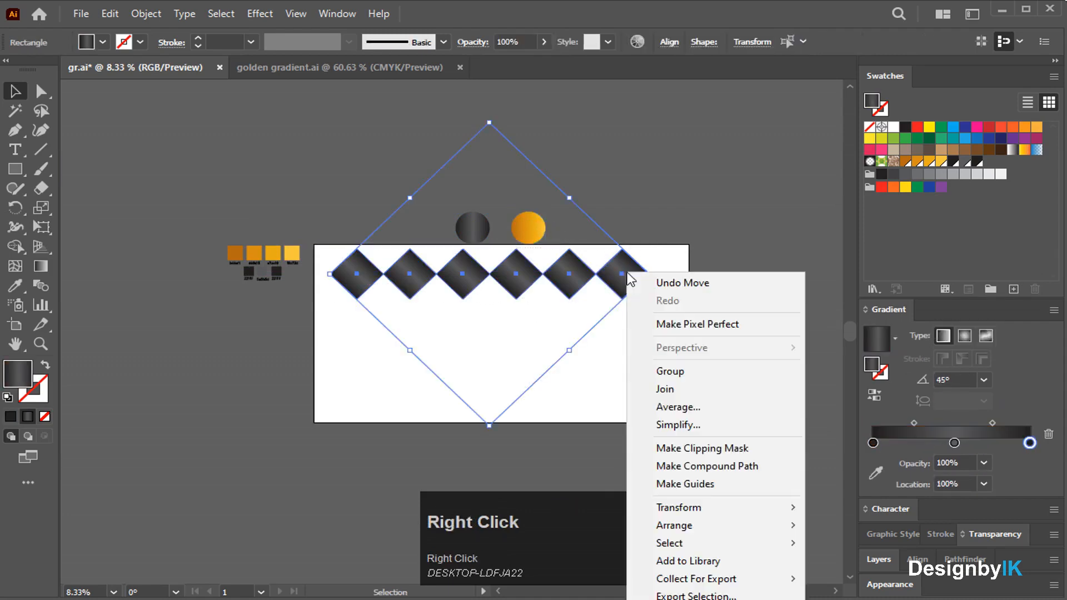
click(631, 381)
click(573, 316)
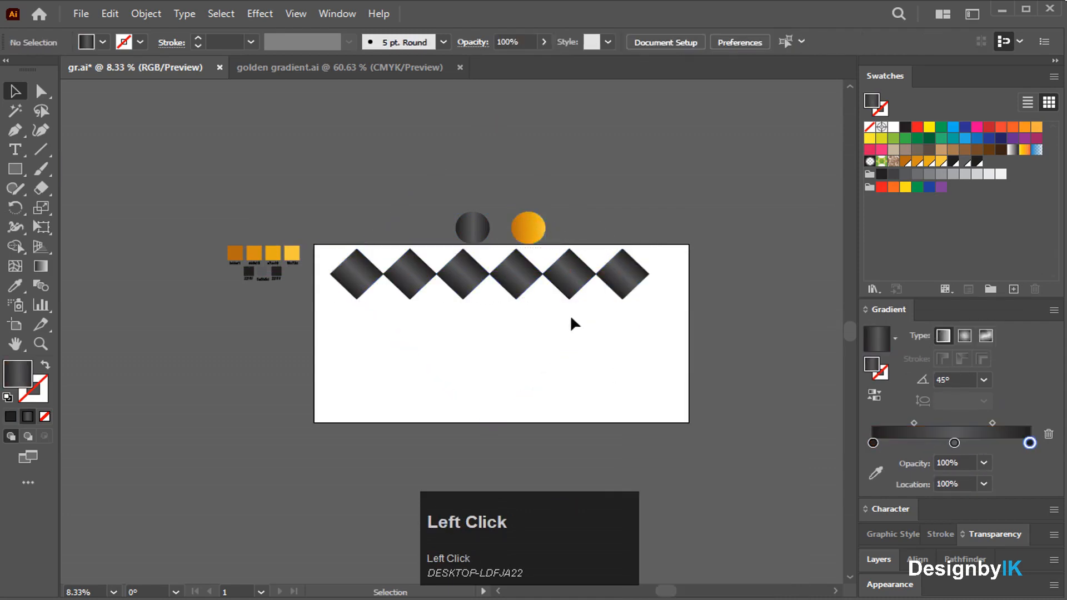
click(572, 273)
click(982, 380)
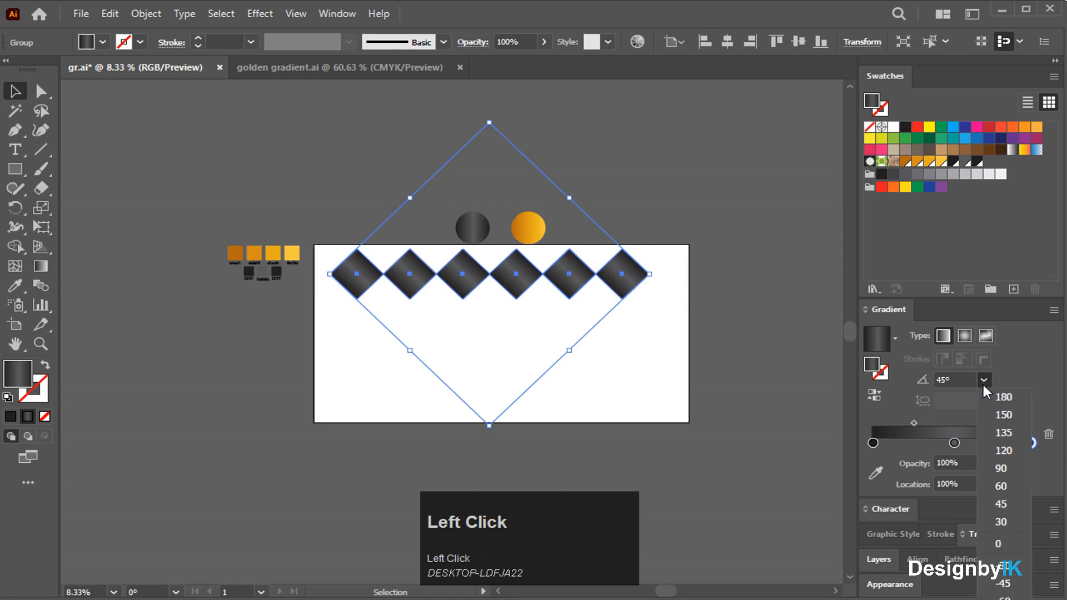
click(999, 544)
click(719, 424)
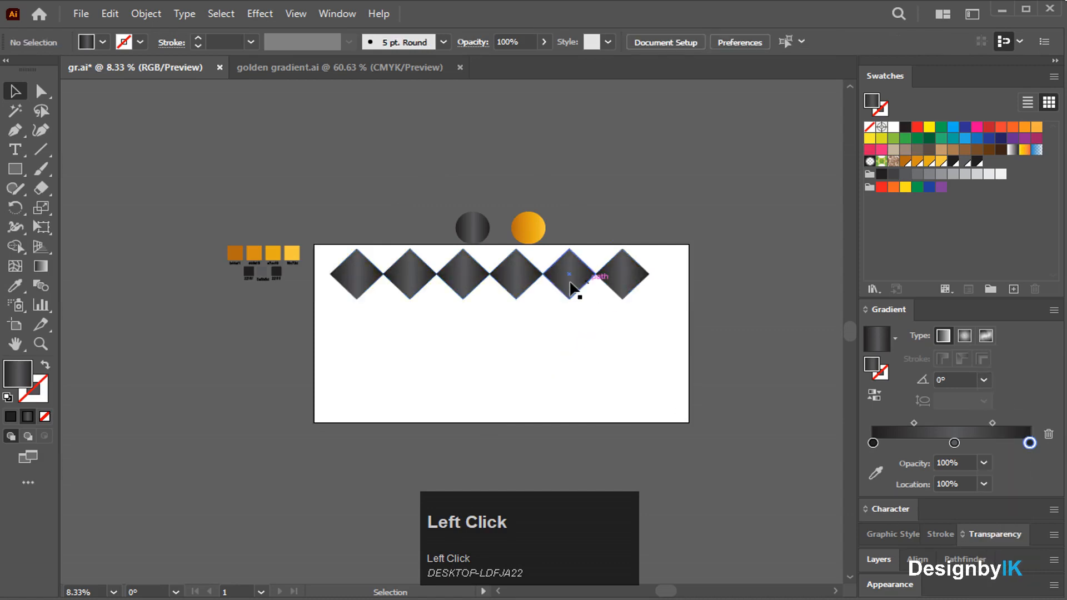
scroll(573, 303, up, 3)
click(606, 281)
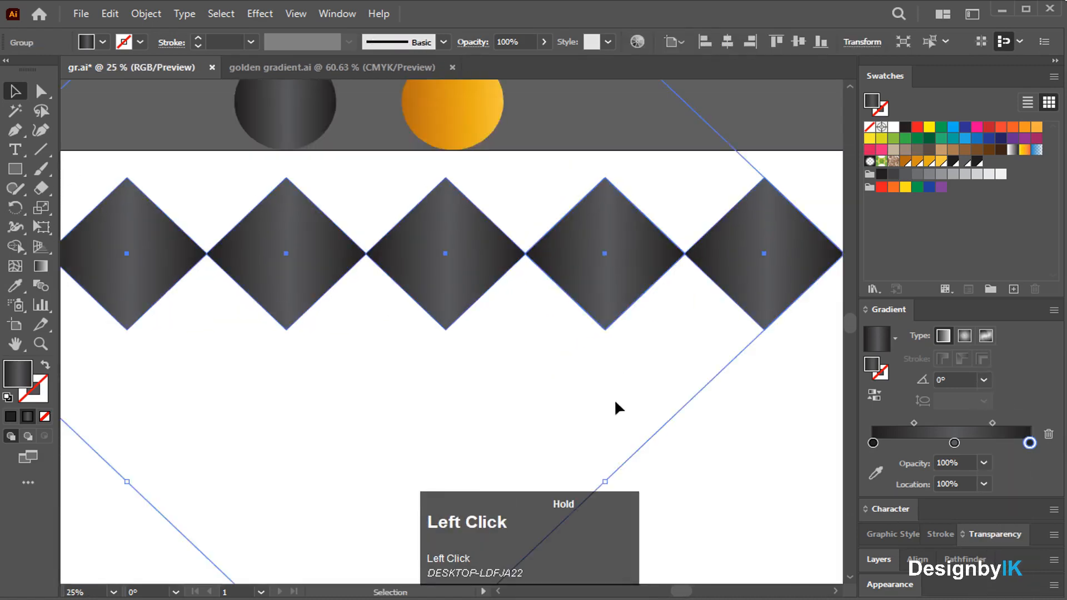
click(985, 379)
click(991, 537)
click(569, 349)
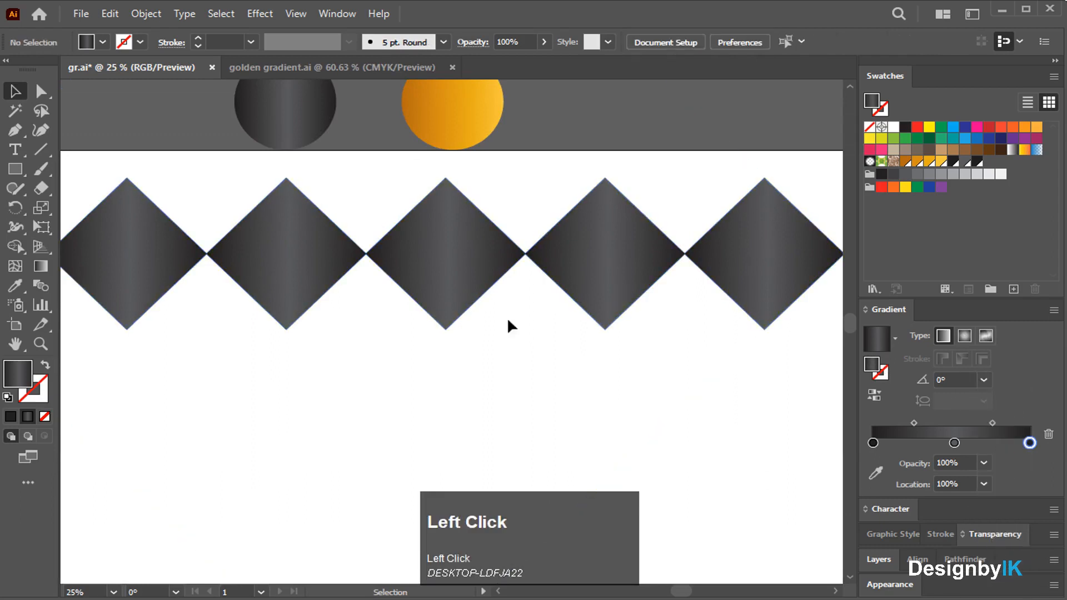
scroll(507, 315, down, 3)
click(501, 310)
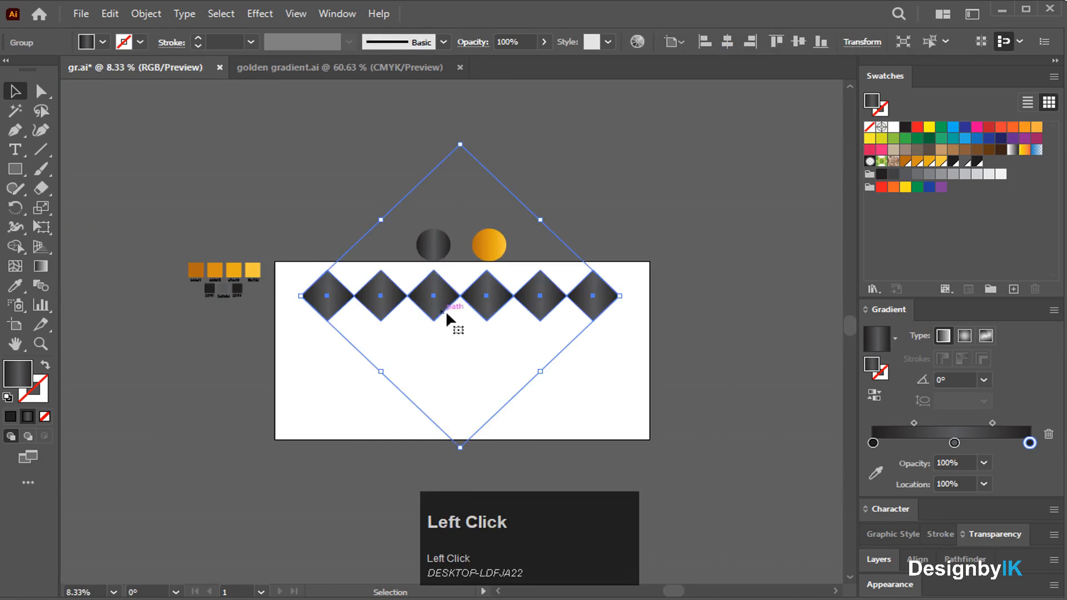
scroll(446, 311, up, 2)
Copy the diamond row down-left to stagger it, then stack two more rows below.
drag(509, 299, 459, 350)
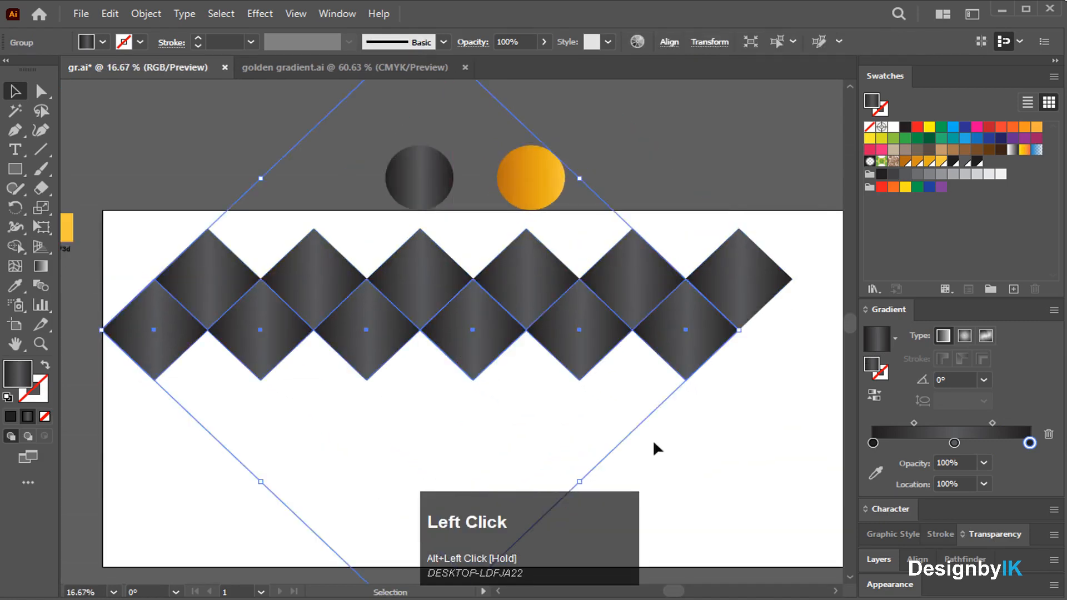
click(603, 431)
drag(632, 281, 636, 391)
click(698, 468)
click(548, 316)
drag(548, 316, 552, 429)
click(682, 516)
Add further diamond rows down the artboard until the pattern fills it.
scroll(631, 458, down, 4)
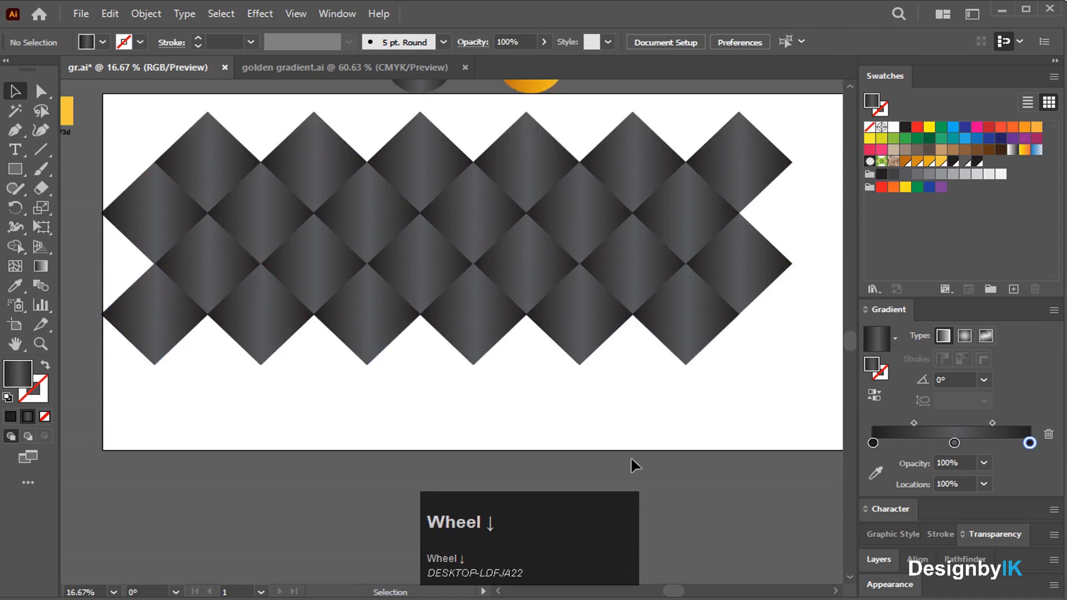
drag(635, 260, 636, 345)
click(722, 407)
drag(589, 302, 584, 352)
click(726, 412)
alt+scroll(615, 374, down, 2)
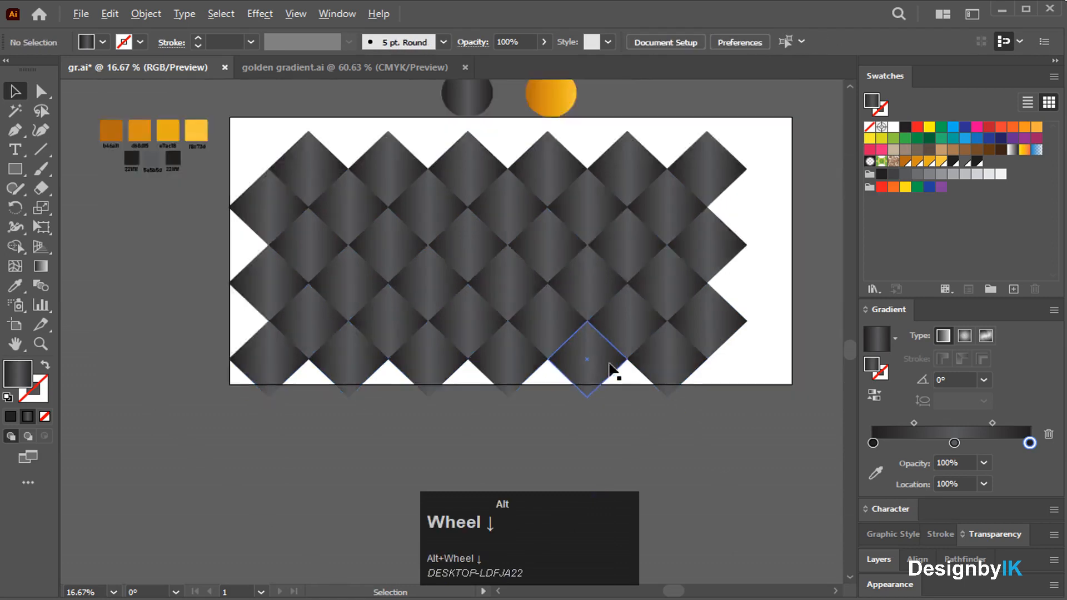
click(479, 349)
click(688, 420)
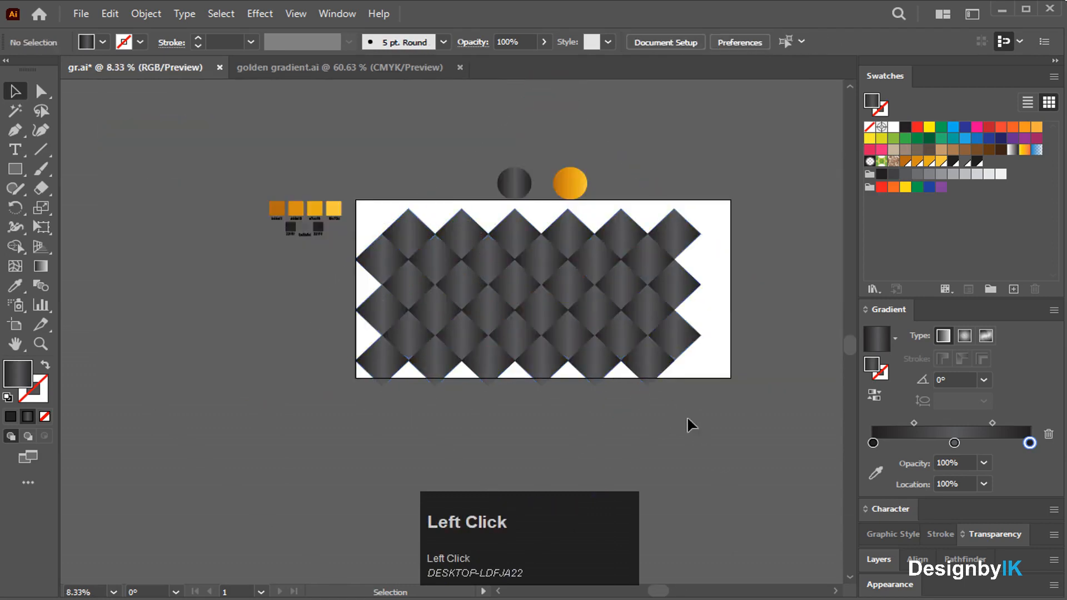
drag(586, 378, 563, 401)
Group all the diamond rows into one pattern aligned to the artboard's right edge.
drag(658, 431, 486, 239)
right_click(511, 238)
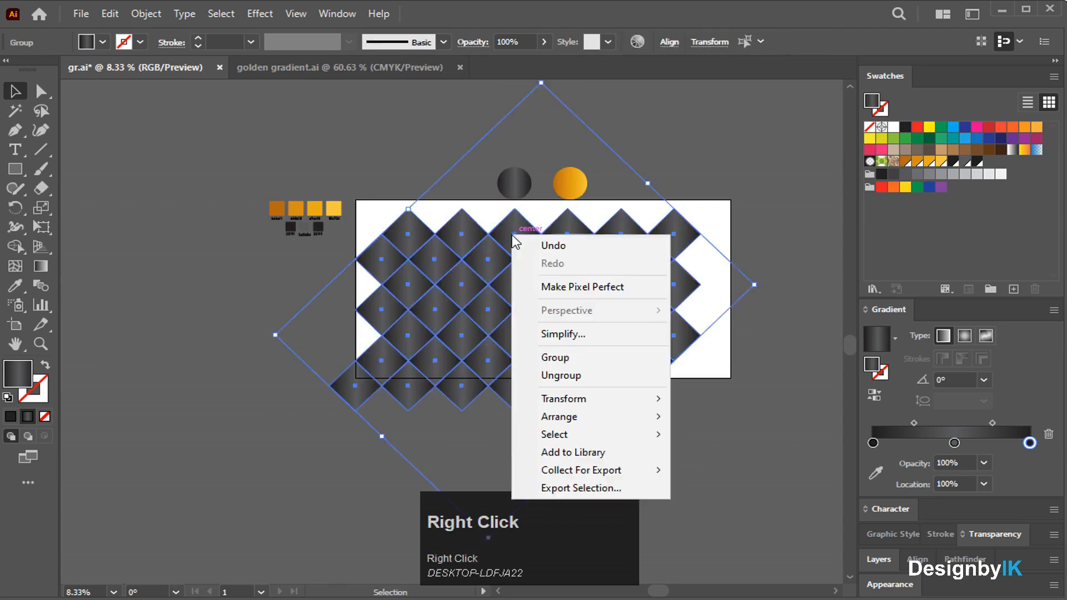
click(555, 356)
click(708, 422)
drag(607, 340, 614, 336)
click(691, 455)
Nudge the pattern up-left and move the grey and orange circles out of the way.
scroll(646, 448, up, 2)
scroll(646, 448, up, 1)
drag(512, 238, 484, 175)
drag(560, 242, 547, 194)
drag(533, 333, 530, 322)
click(621, 199)
drag(488, 180, 310, 333)
drag(562, 200, 521, 208)
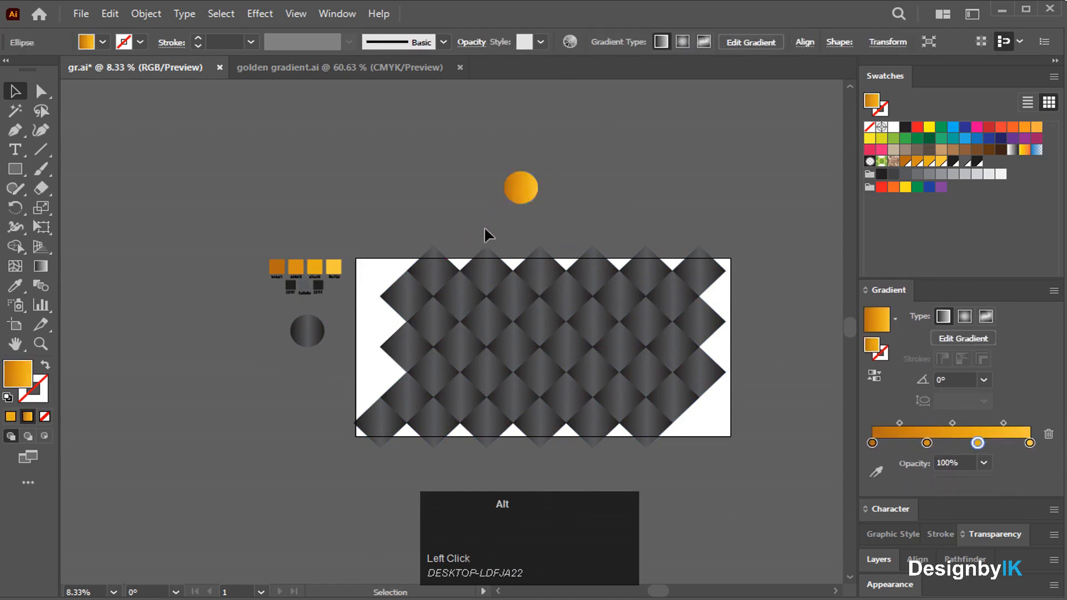
Draw a small 88 px circle from its centre with the Ellipse tool.
click(485, 230)
alt+scroll(485, 226, up, 3)
scroll(485, 226, down, 2)
drag(20, 172, 89, 209)
drag(389, 187, 401, 199)
Move the large orange circle aside and snap the small gold stud onto a top diamond joint.
key(v)
drag(588, 90, 157, 148)
click(358, 182)
drag(393, 197, 421, 274)
click(442, 233)
Copy the stud to the next joint and repeat with Ctrl+D along the top edge.
scroll(442, 234, down, 3)
click(448, 270)
scroll(449, 272, up, 2)
drag(662, 591, 671, 590)
alt+scroll(419, 242, up, 2)
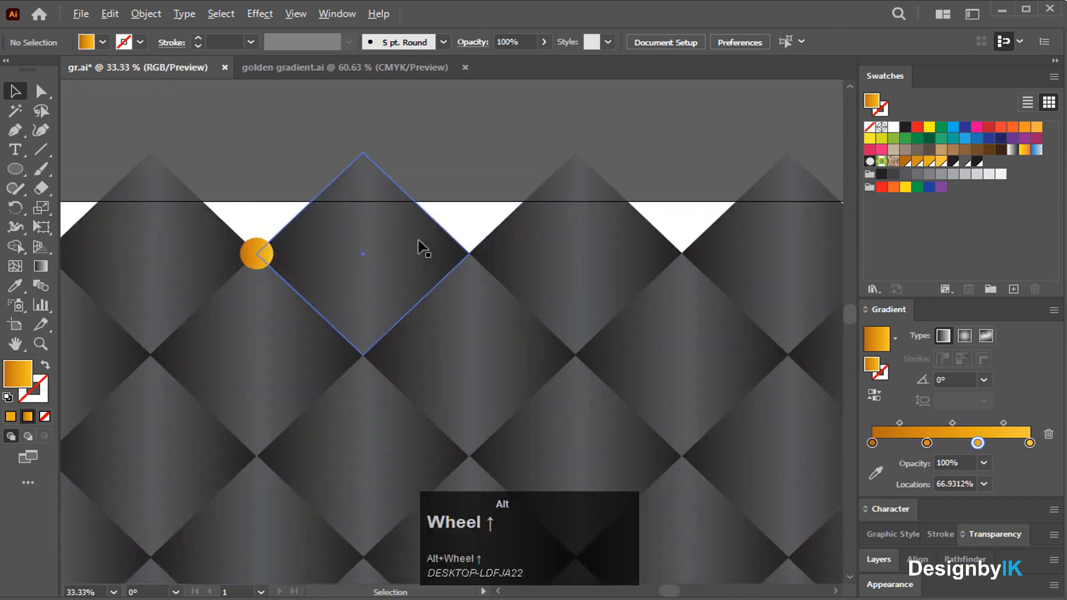
alt+drag(260, 257, 472, 254)
alt+scroll(473, 256, down, 3)
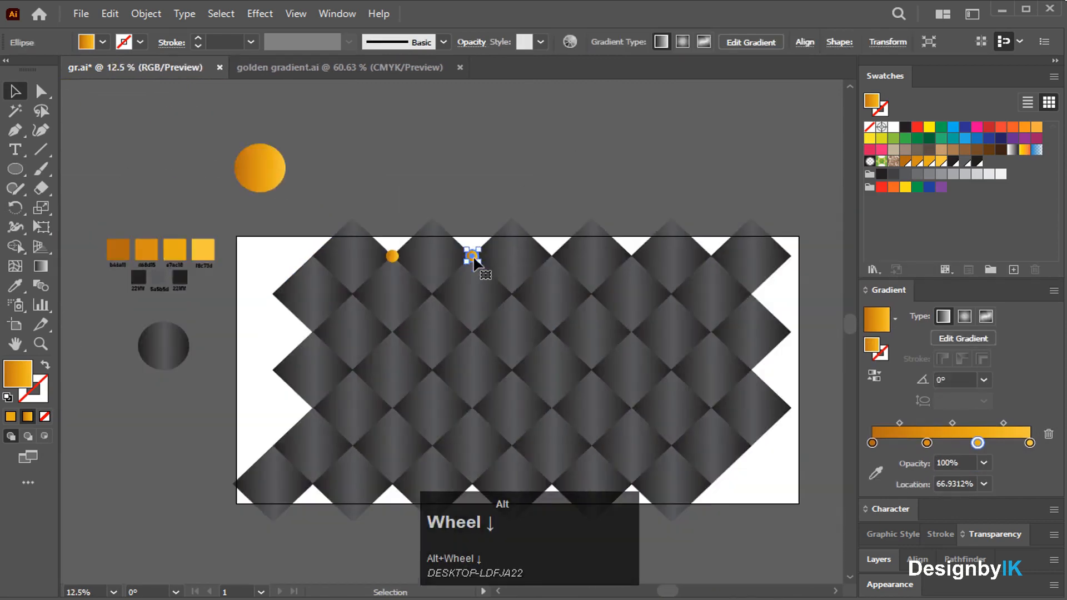
key(ctrl+d)
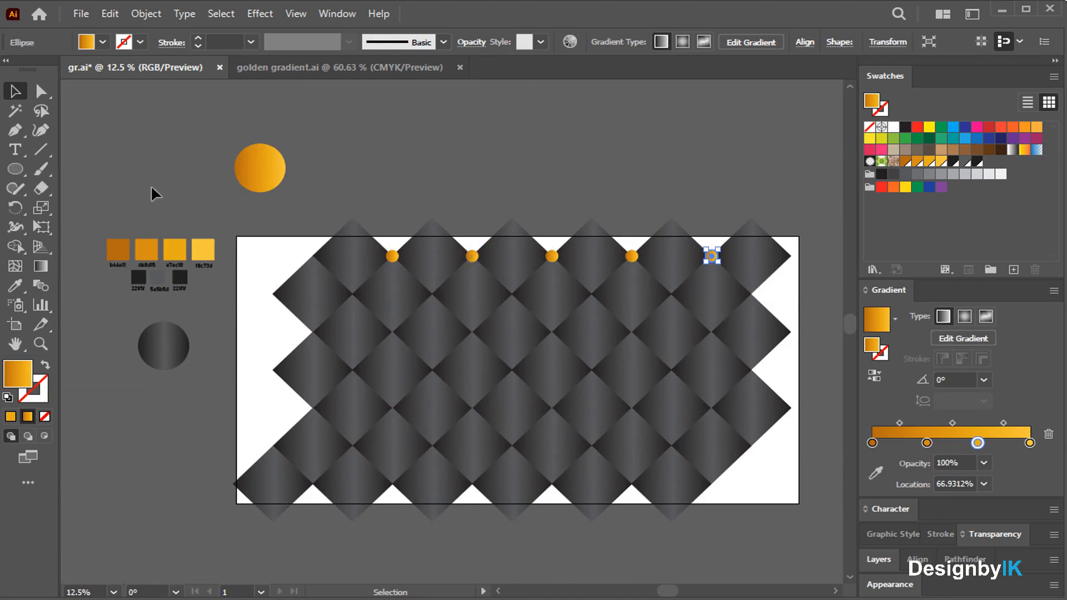
click(14, 88)
Select the five gold studs on the top row and group them.
click(465, 181)
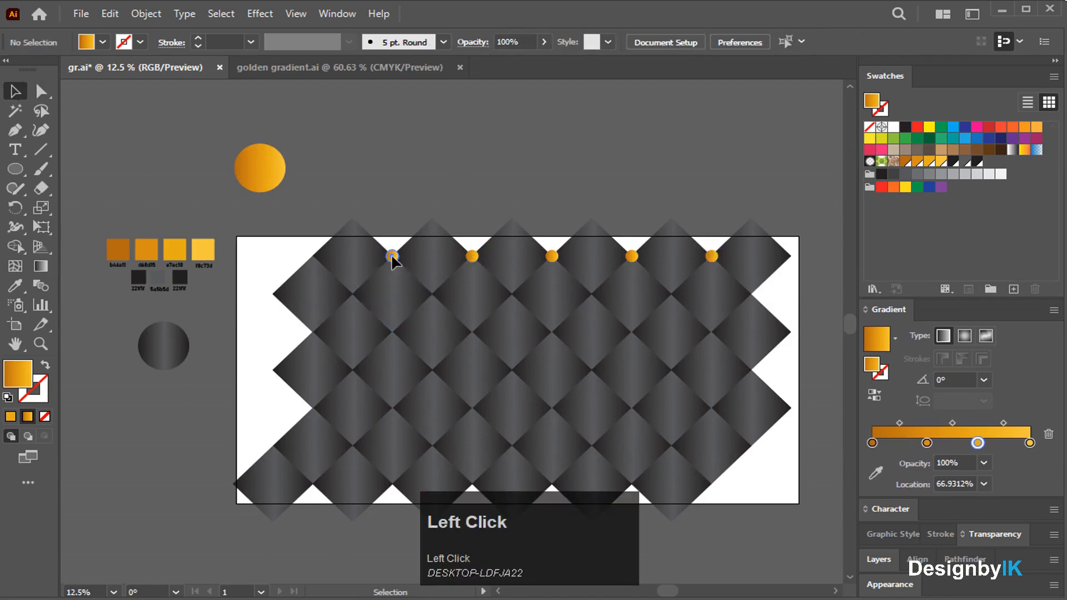
click(393, 256)
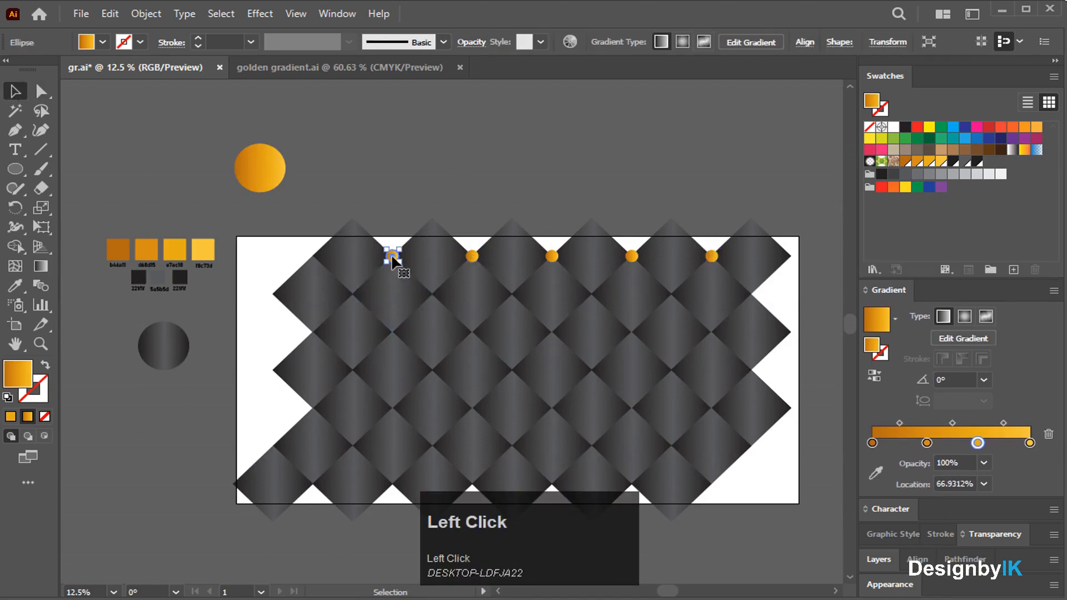
scroll(392, 259, up, 2)
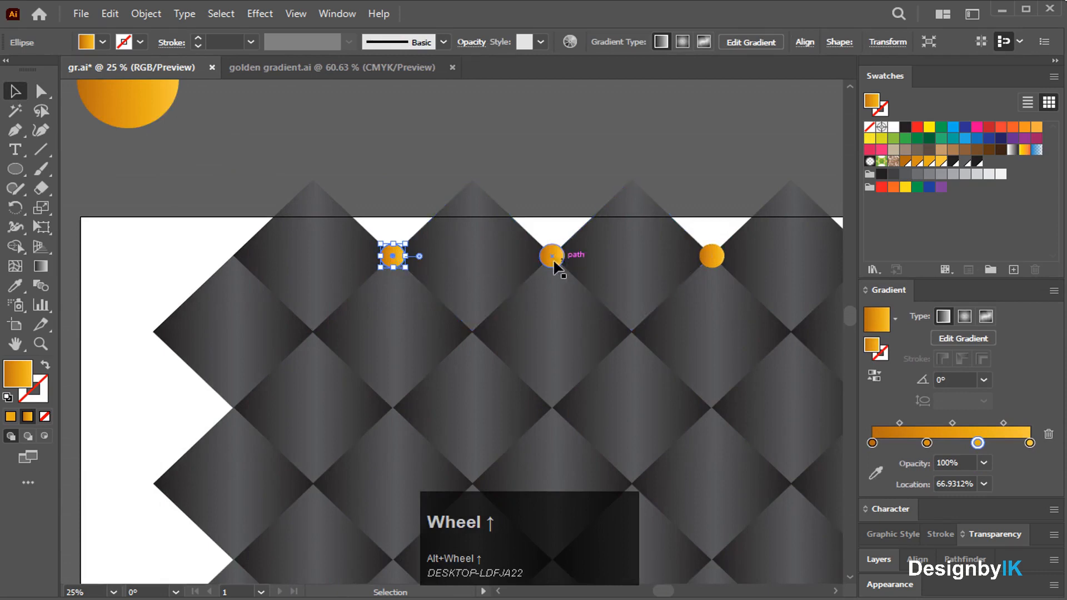
scroll(561, 267, down, 2)
ctrl+click(552, 261)
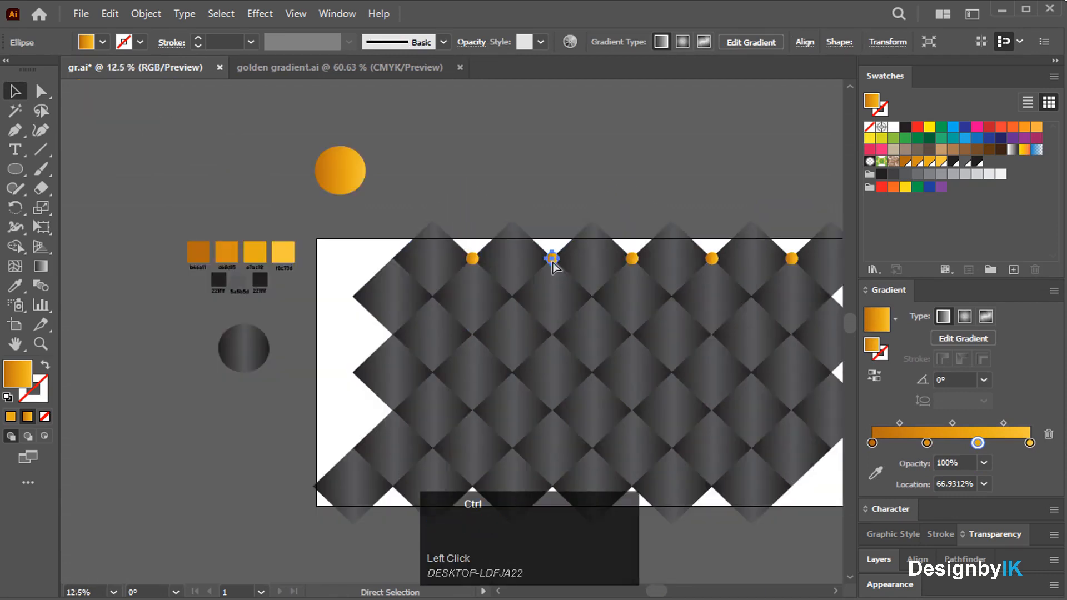
ctrl+click(472, 262)
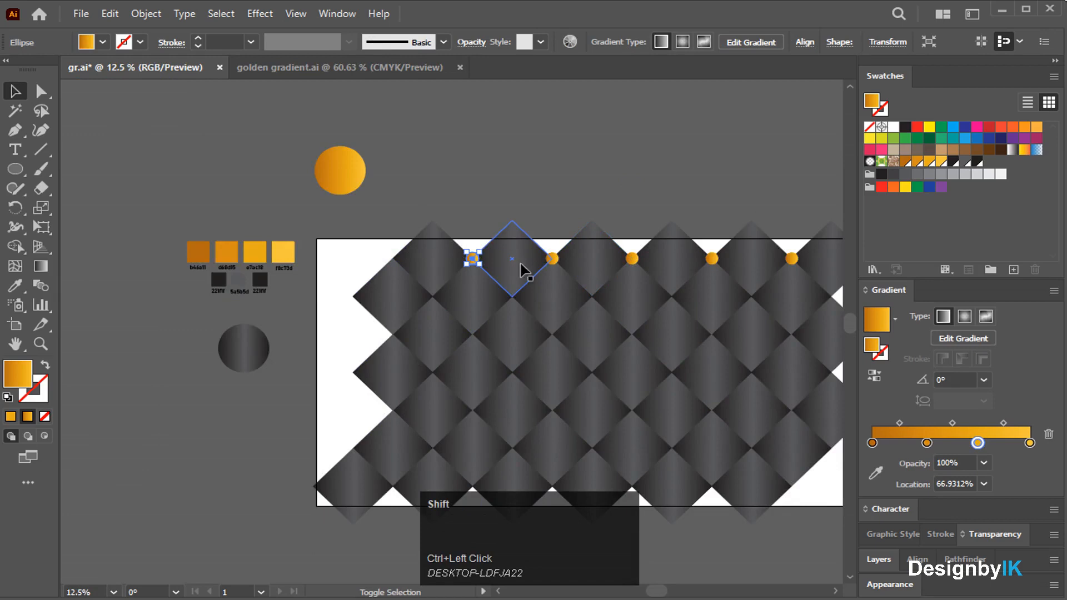
shift+click(552, 258)
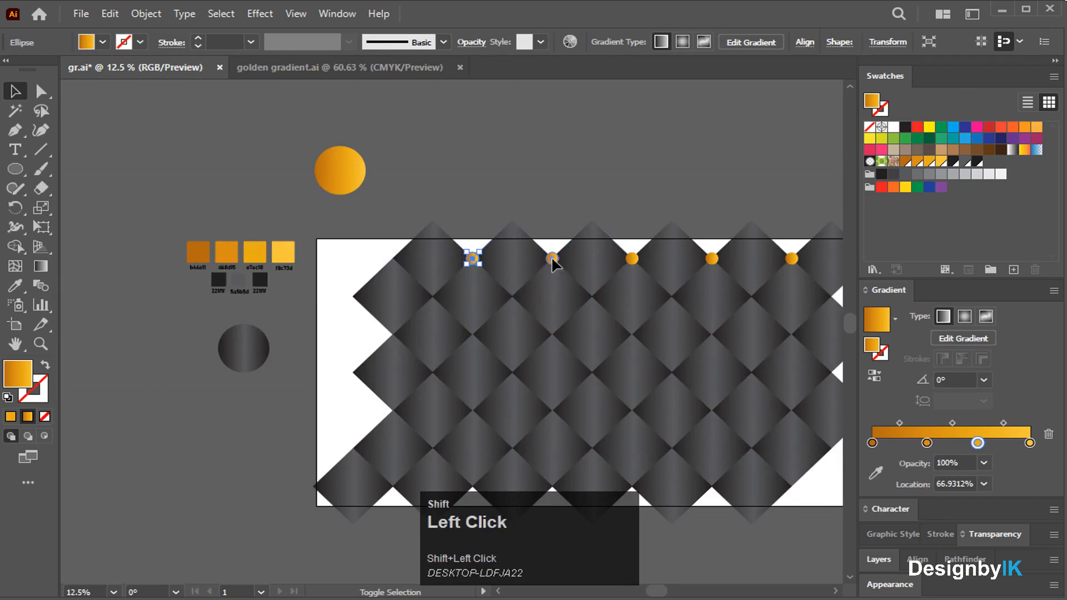
shift+click(633, 259)
shift+click(712, 259)
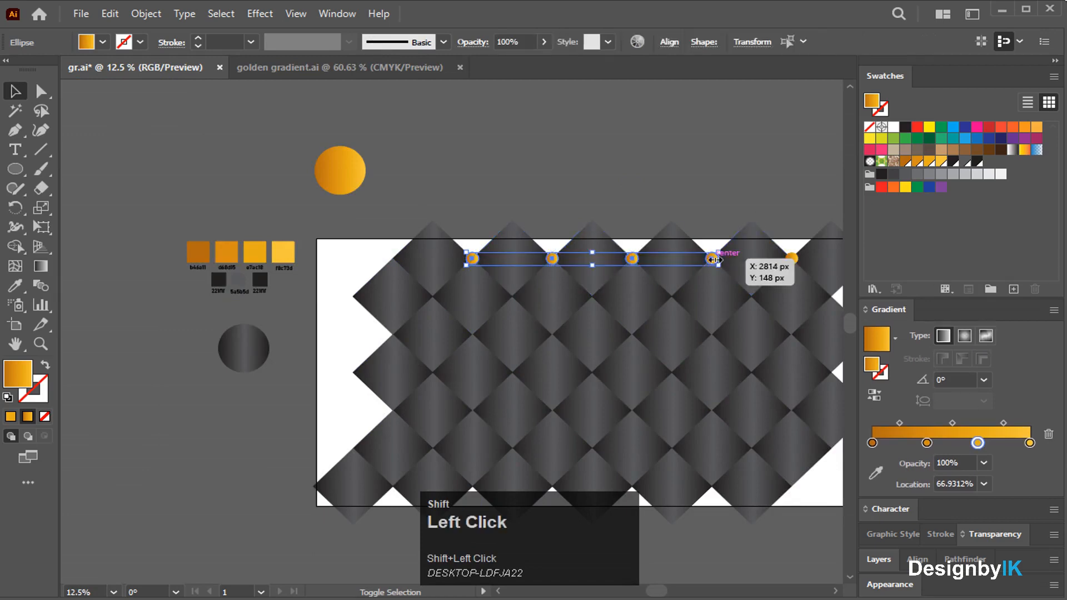
drag(655, 592, 678, 589)
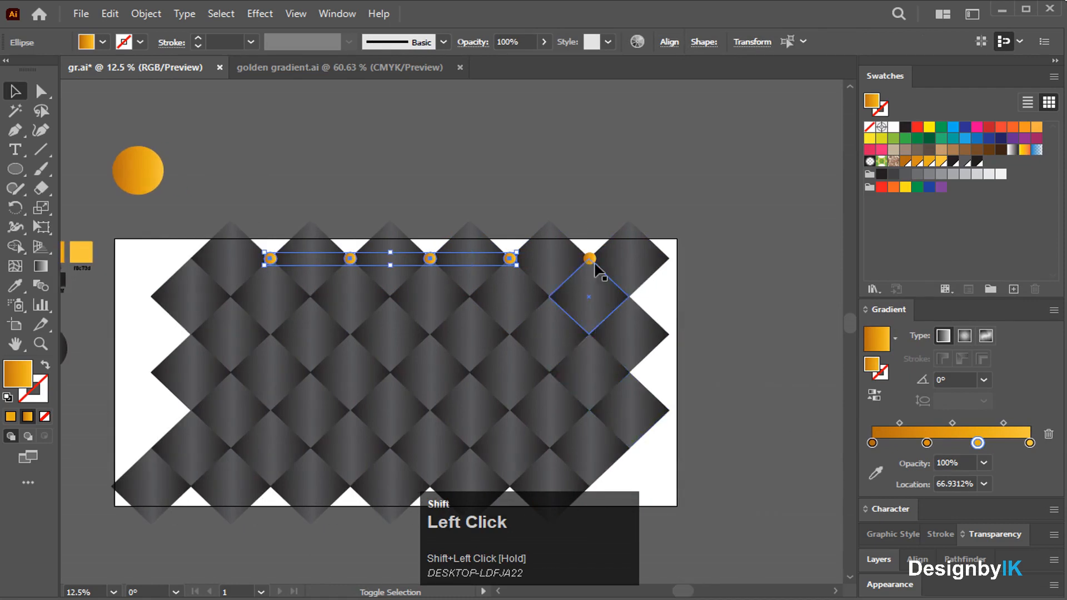
shift+click(590, 259)
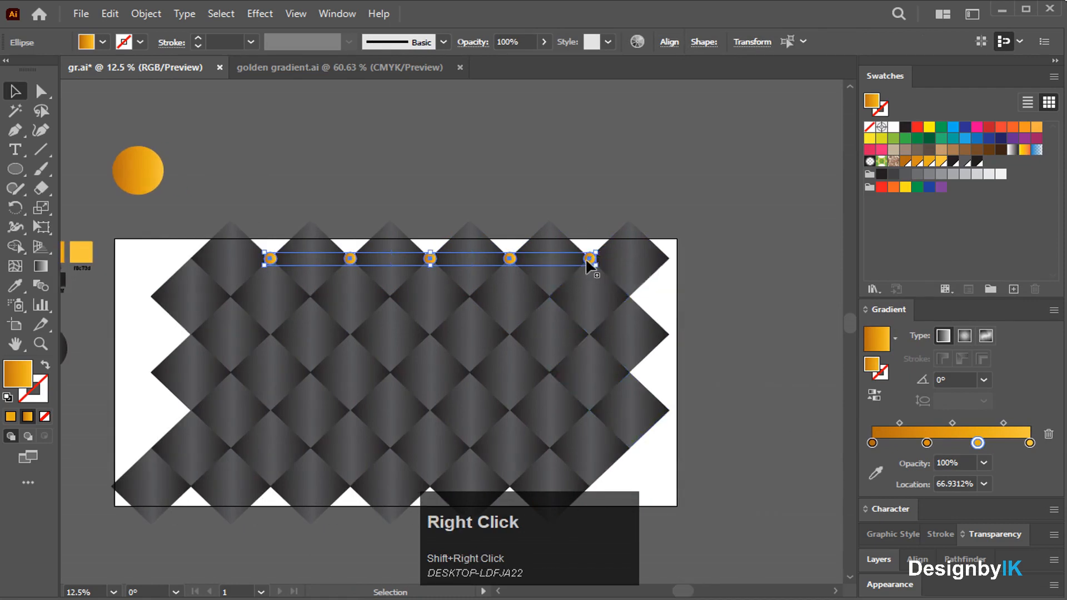
right_click(589, 260)
click(639, 358)
Copy the stud group above the artboard, delete the copy, then undo the recent stud changes.
click(770, 369)
drag(591, 260, 574, 181)
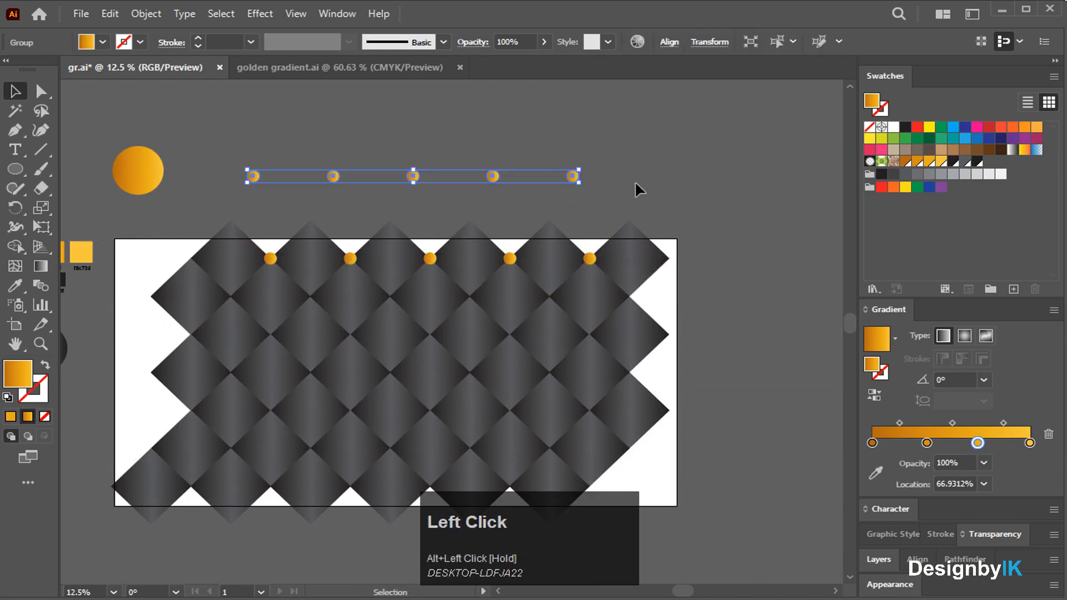
click(689, 190)
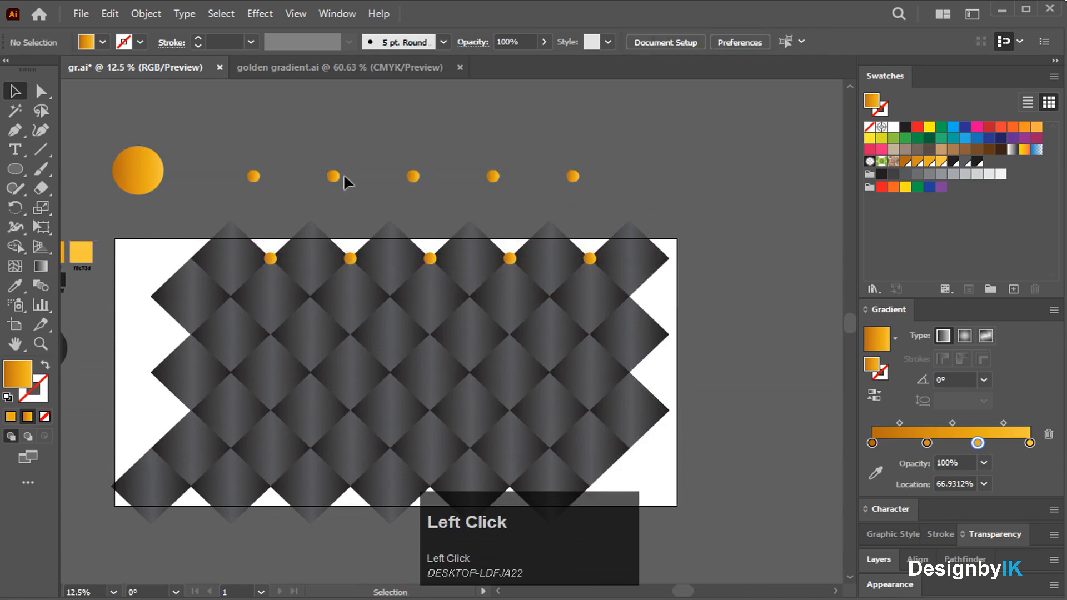
click(410, 177)
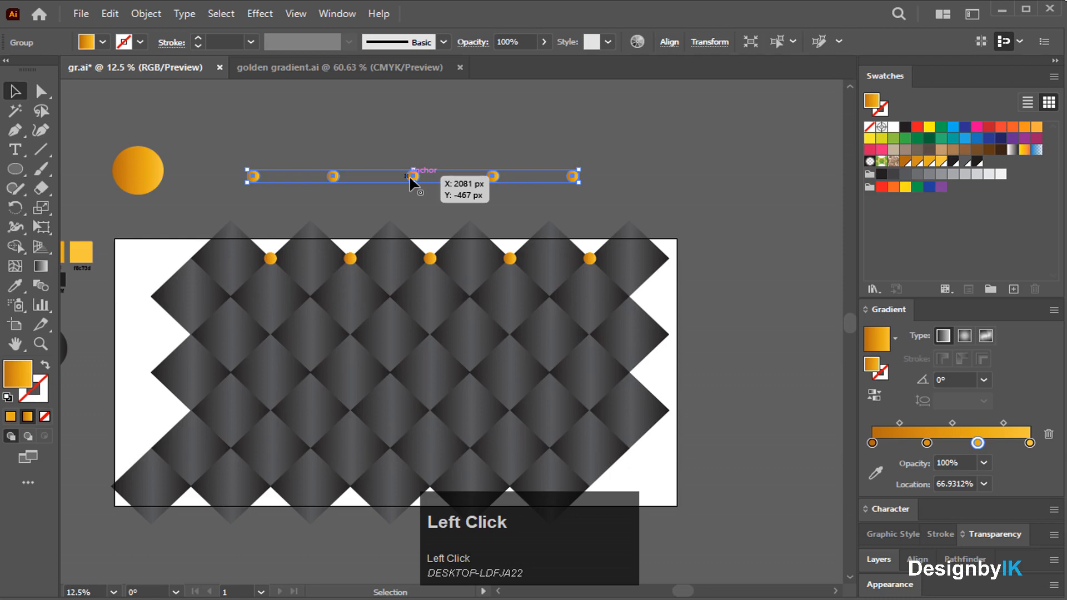
key(Delete)
click(346, 261)
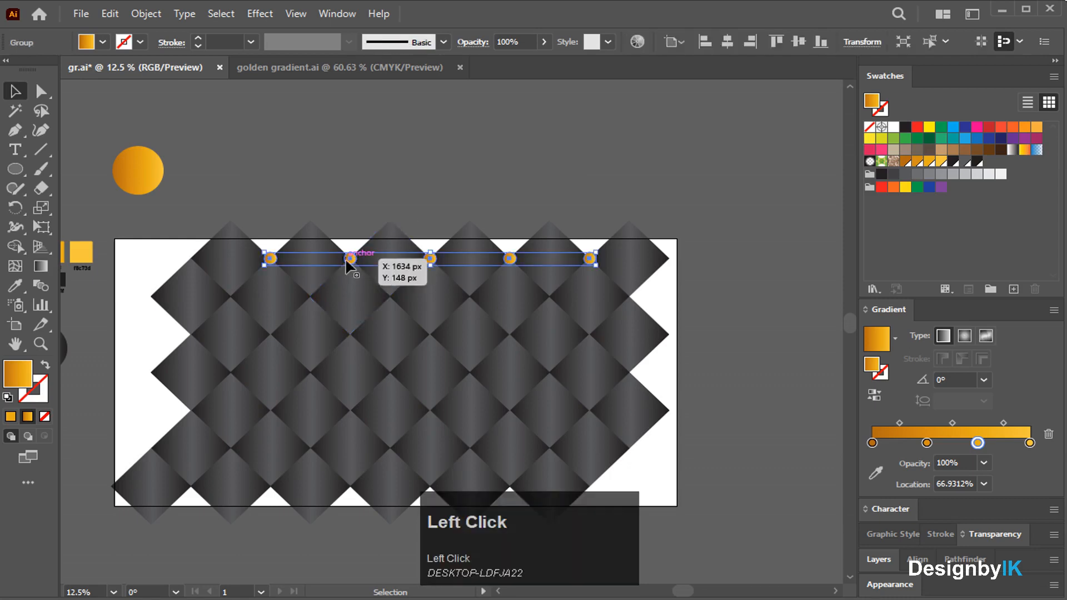
key(ctrl+z)
key(ctrl+z)
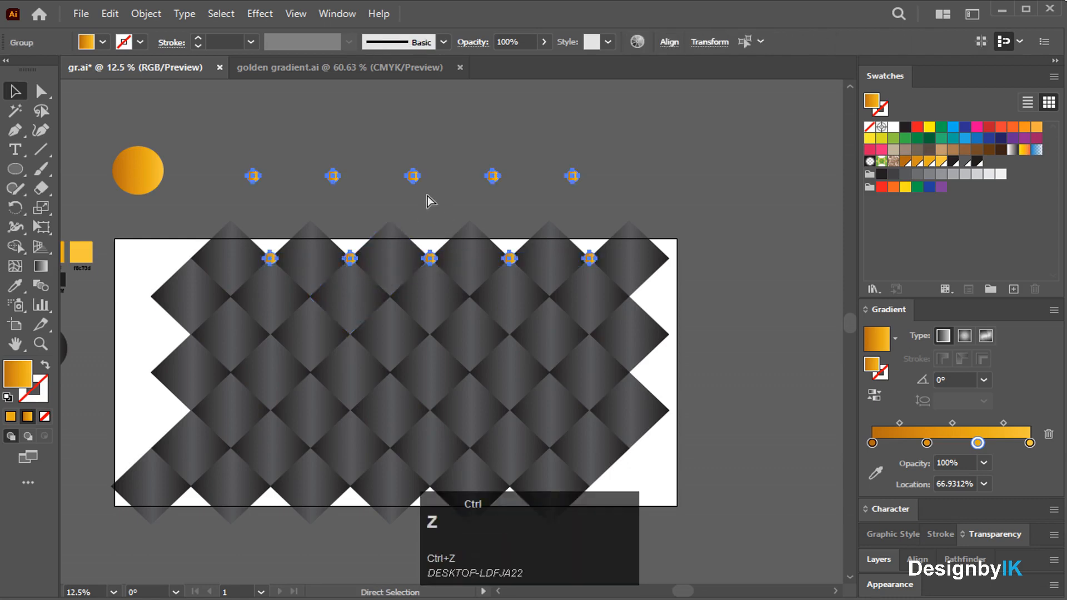
key(ctrl+z)
key(ctrl+z)
key(ctrl+z)
key(ctrl+z)
key(ctrl+z)
key(ctrl+z)
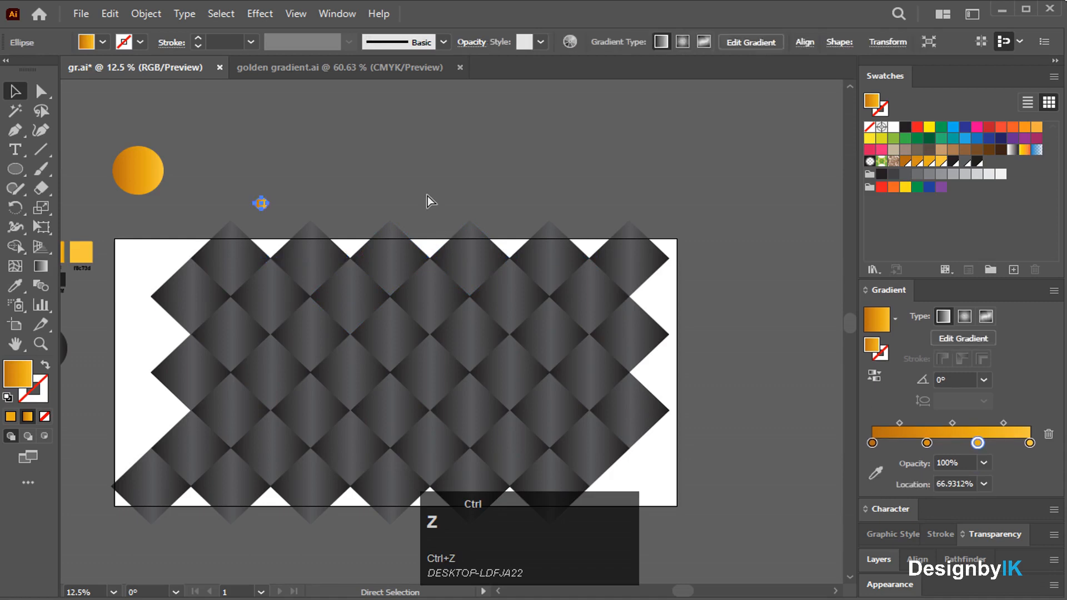
click(366, 203)
Copy the gold stud down to the white triangle's tip on the top joint row.
alt+scroll(267, 239, up, 3)
alt+drag(258, 161, 444, 291)
alt+scroll(277, 294, down, 1)
click(437, 223)
alt+scroll(434, 276, down, 2)
click(434, 279)
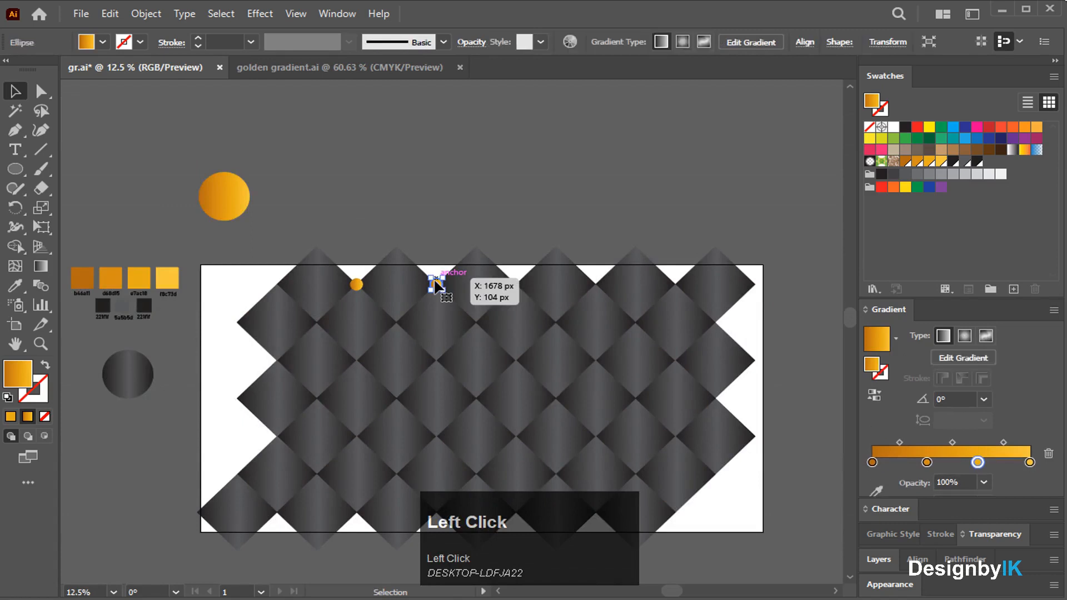
key(ctrl)
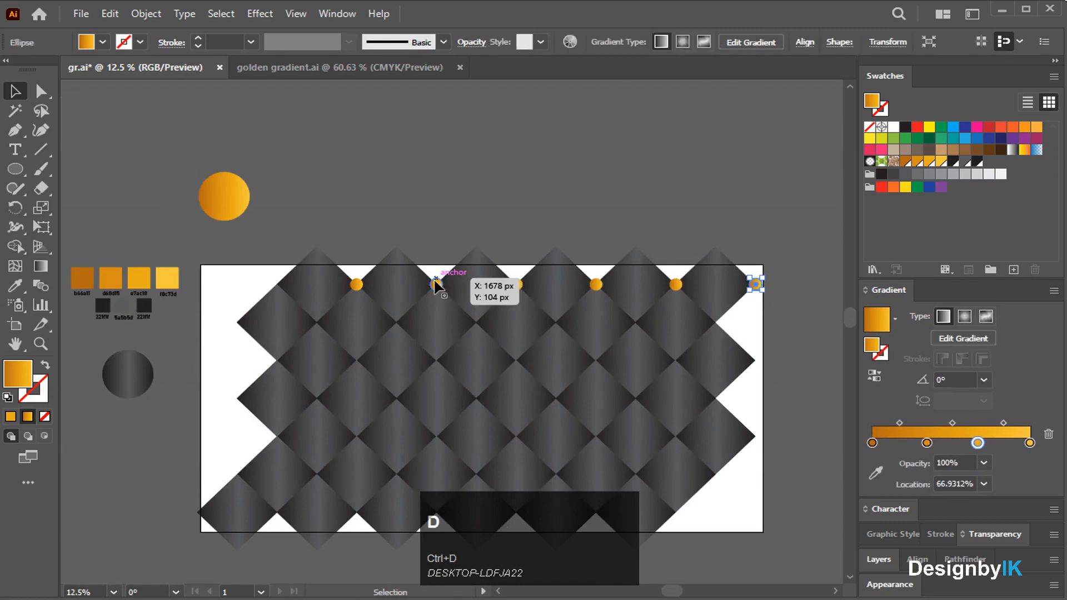
Select every gold stud circle sharing the same appearance with Select > Same > Appearance.
alt+scroll(376, 210, up, 1)
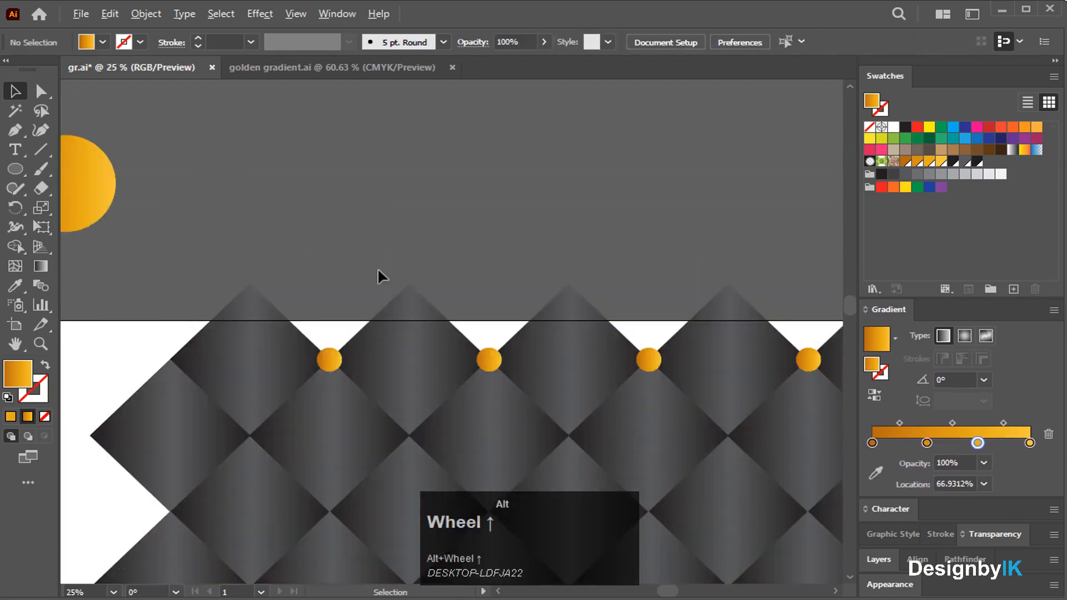
click(328, 367)
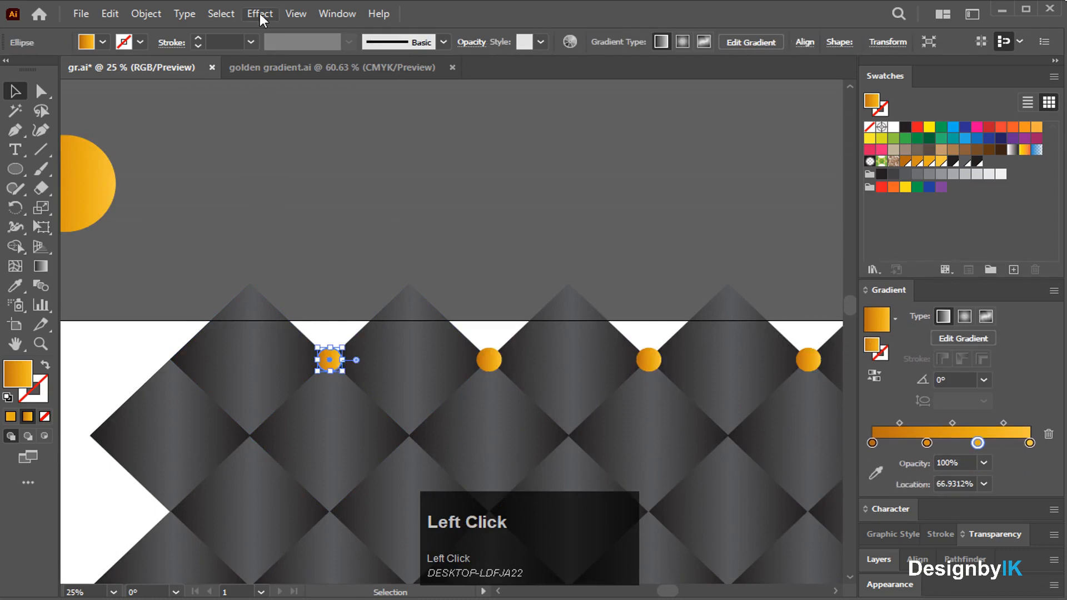
click(219, 14)
mouse_move(293, 169)
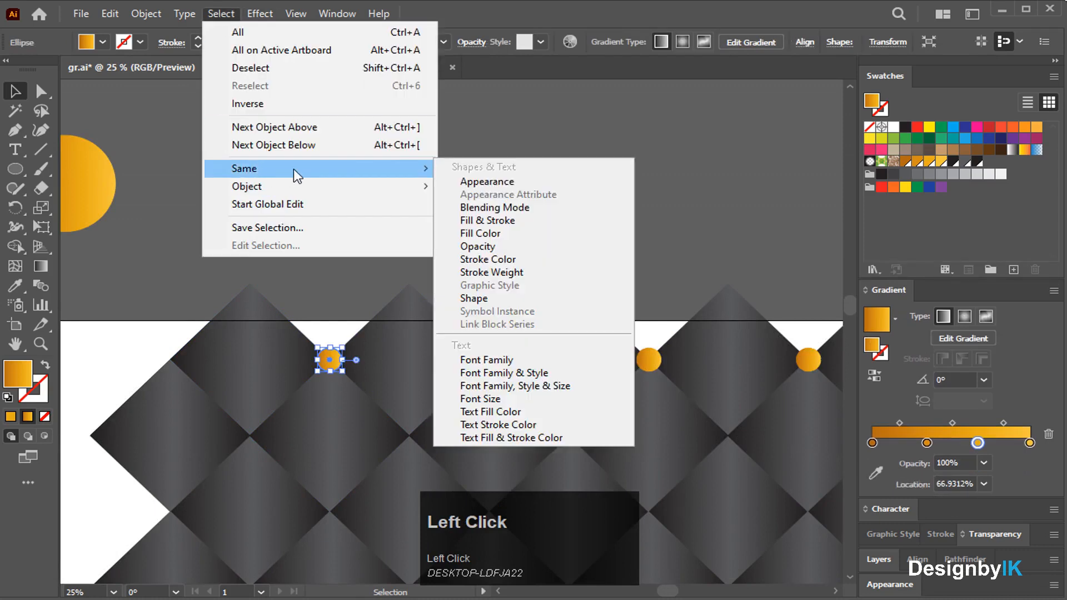
click(476, 182)
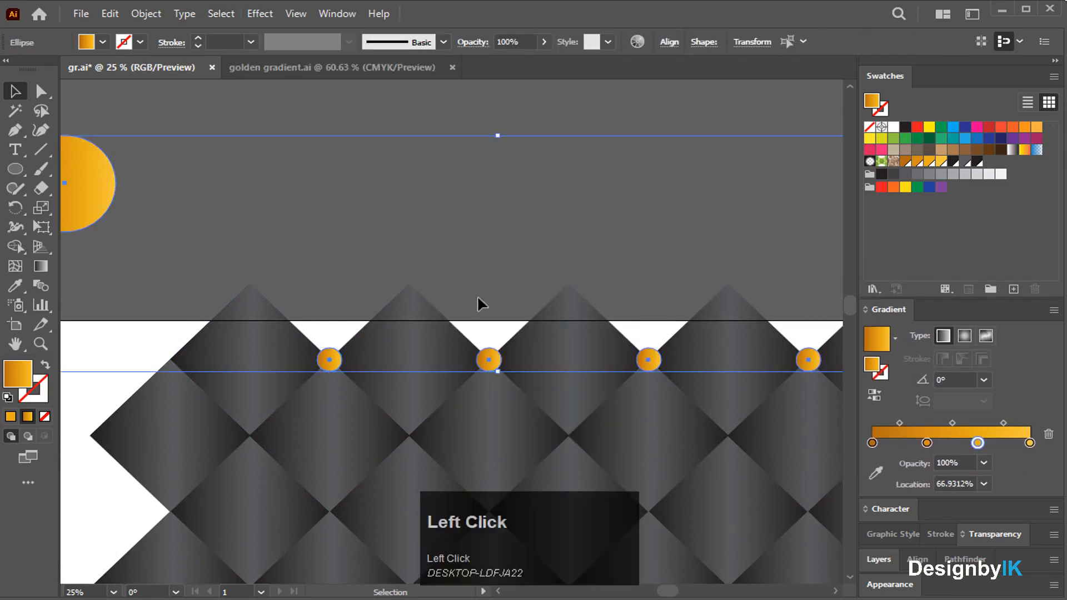
alt+scroll(513, 317, down, 3)
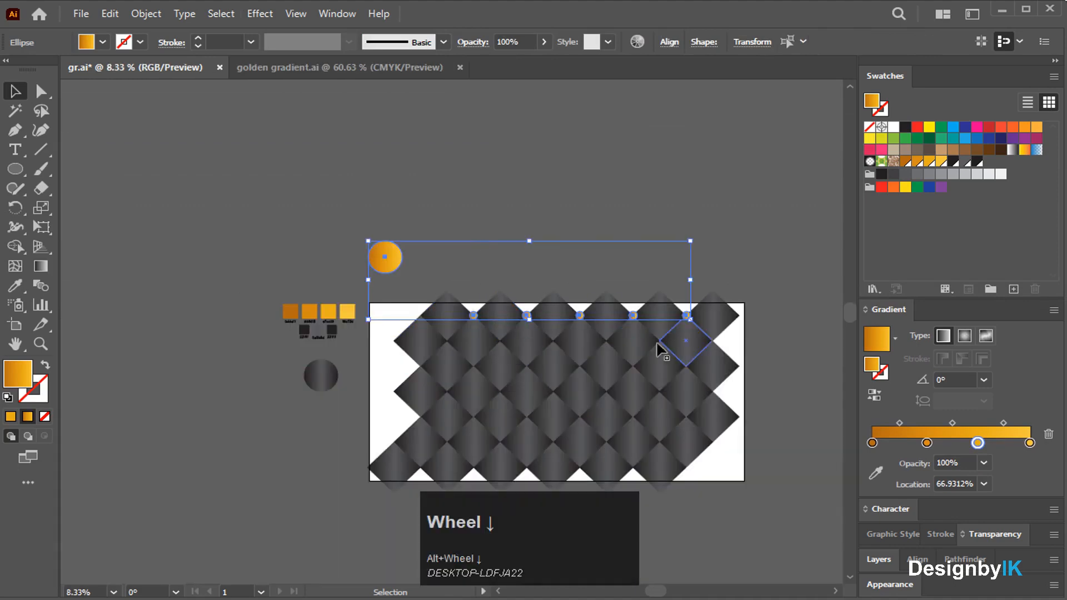
Move the large gold circle aside, next to the swatches.
click(546, 199)
drag(385, 257, 216, 367)
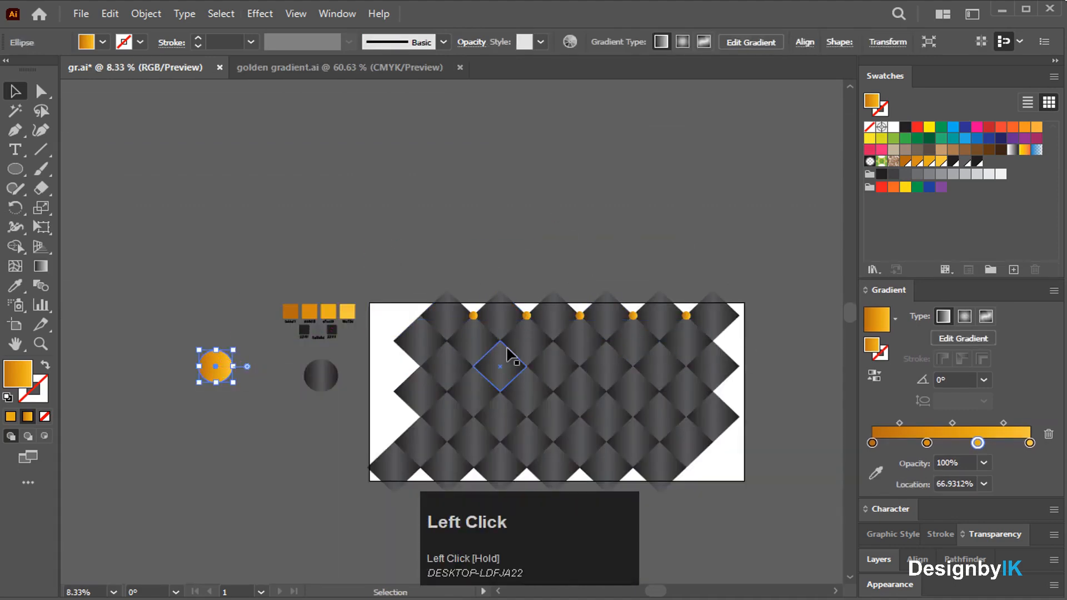
alt+scroll(474, 317, up, 2)
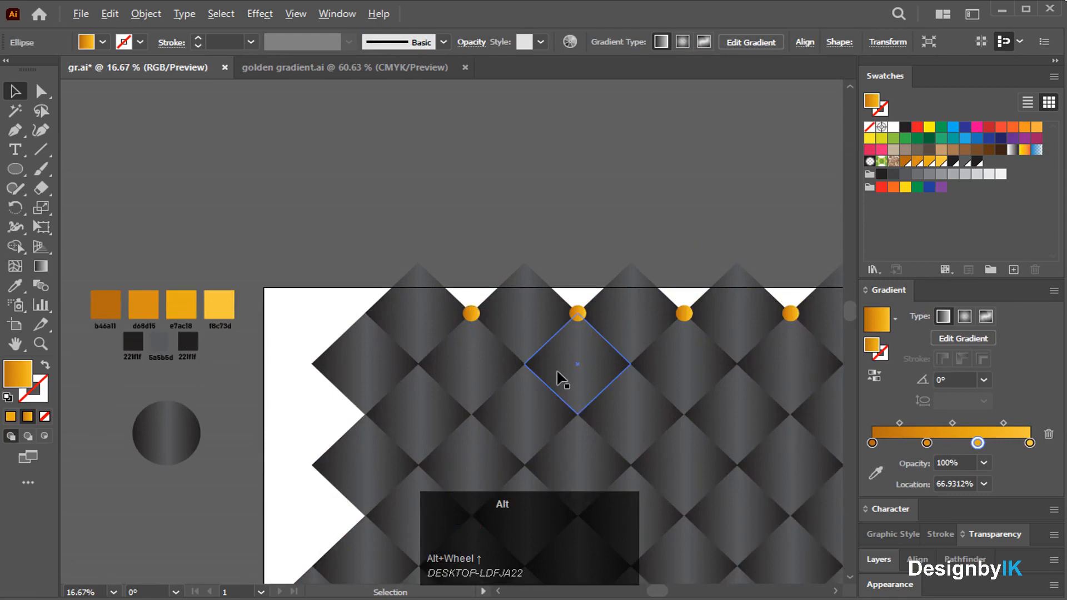
alt+scroll(558, 379, down, 1)
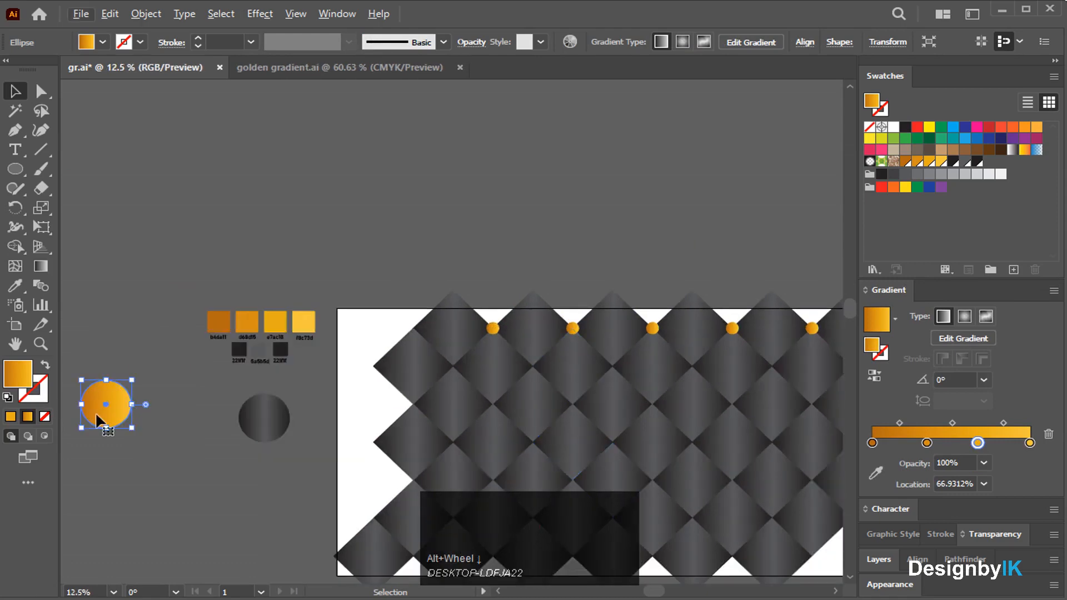
drag(648, 591, 682, 591)
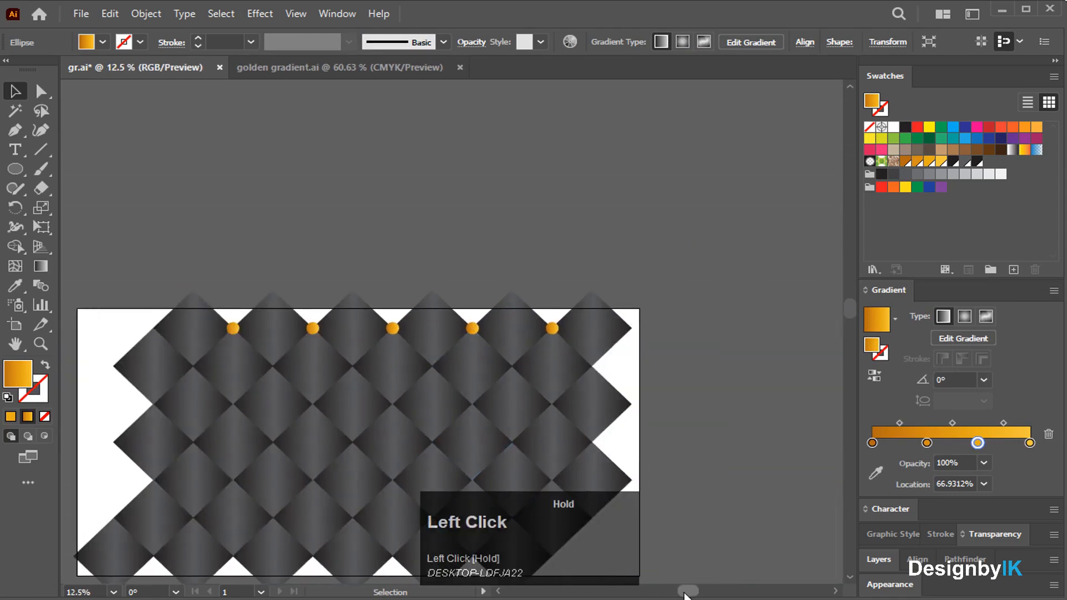
Select the five top-row studs and copy them down to the next row of diamond joints.
ctrl+click(311, 329)
ctrl+click(231, 327)
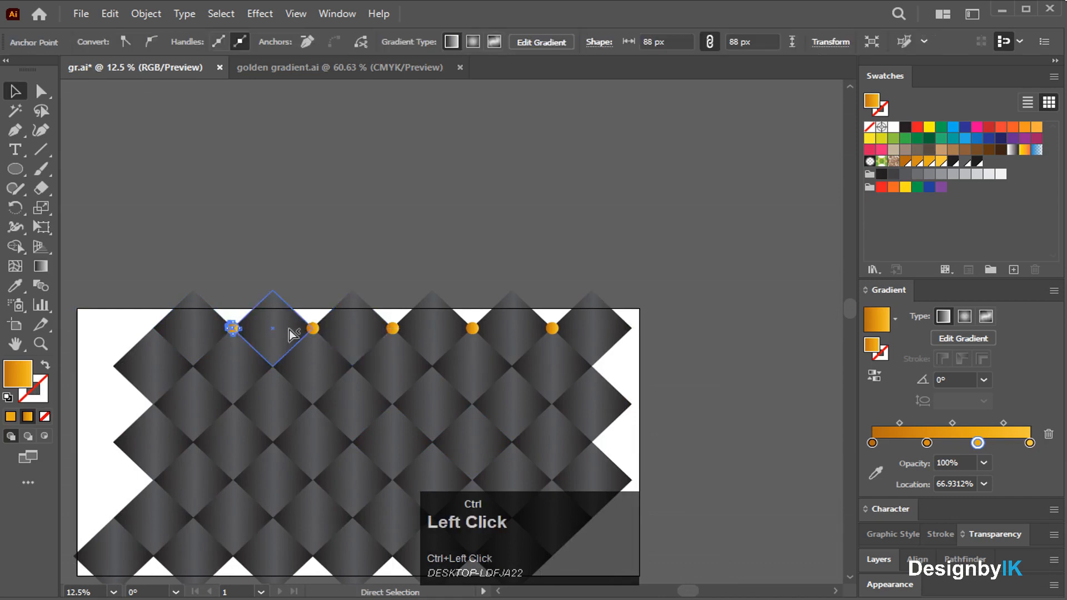
shift+click(313, 328)
shift+click(393, 328)
shift+click(473, 329)
shift+click(552, 329)
right_click(554, 329)
click(678, 429)
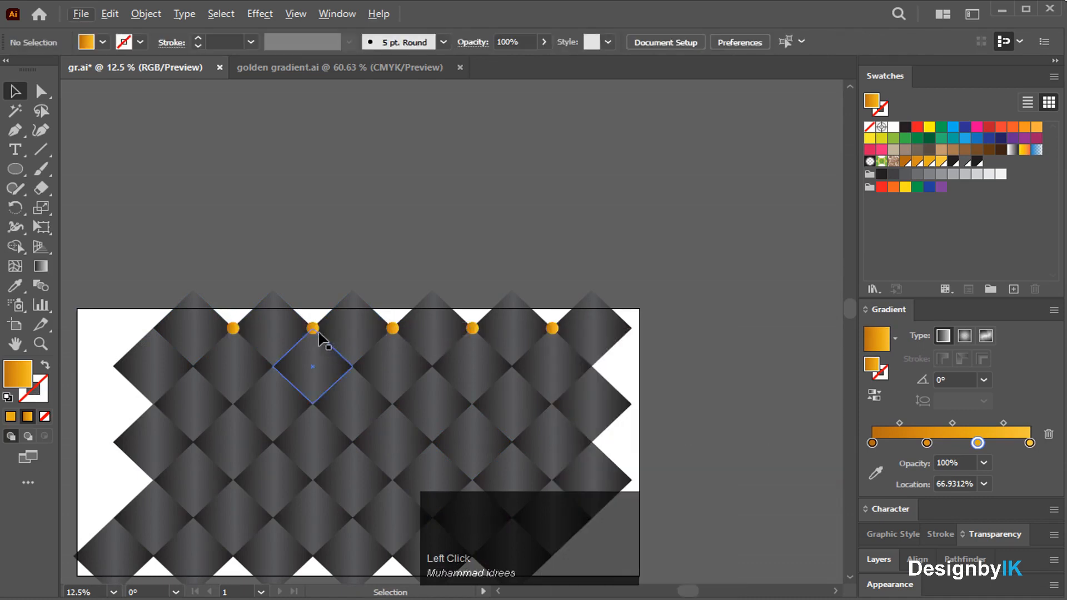
drag(313, 331, 282, 376)
click(458, 208)
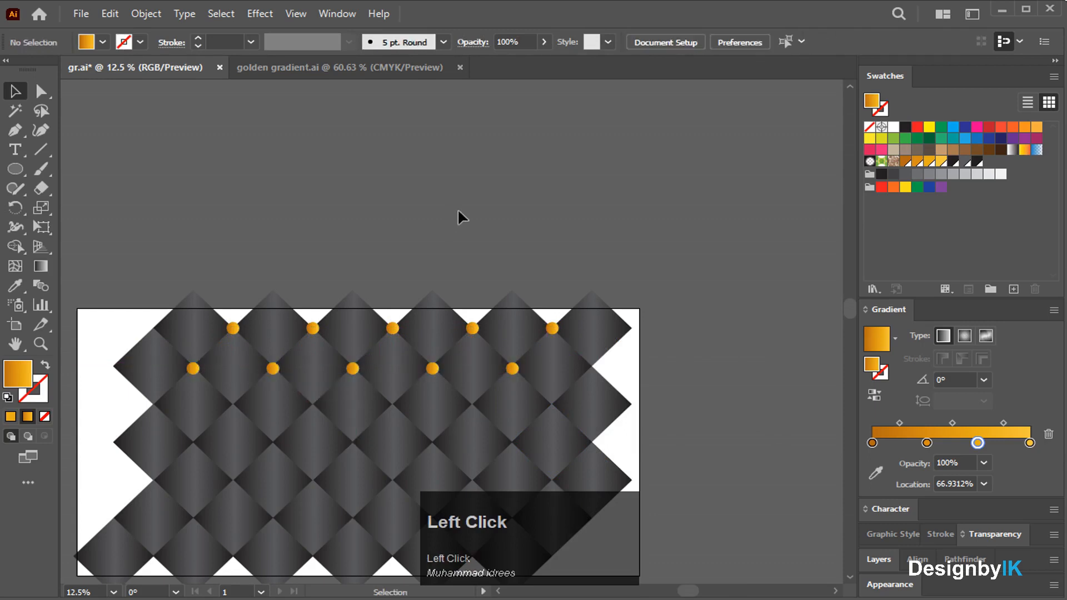
Undo the copied stud row and return the large gold circle to its place.
key(ctrl)
key(ctrl+z)
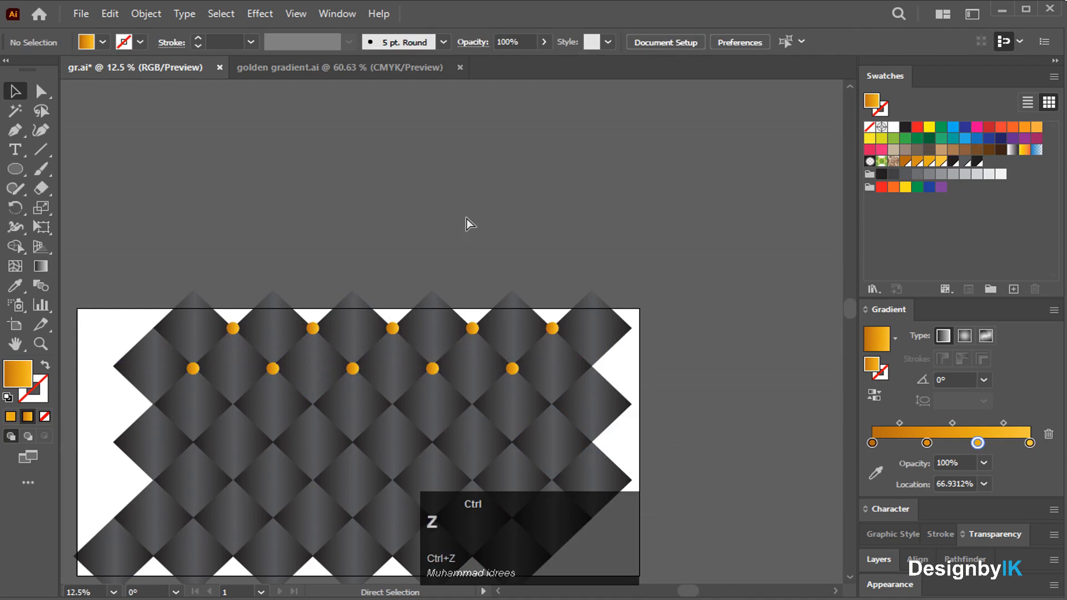
click(508, 220)
key(ctrl+z)
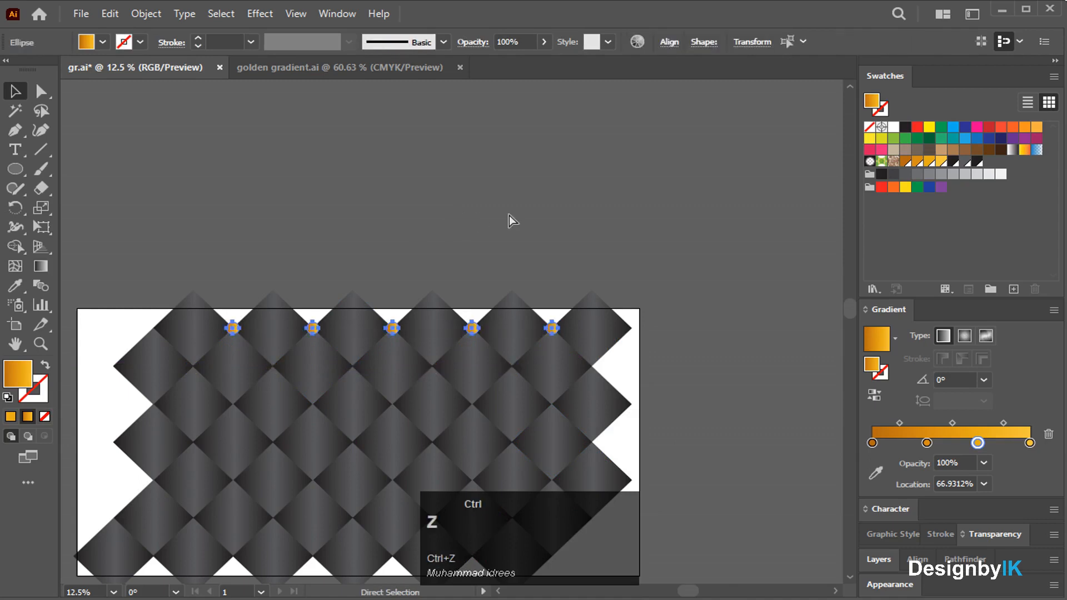
click(418, 229)
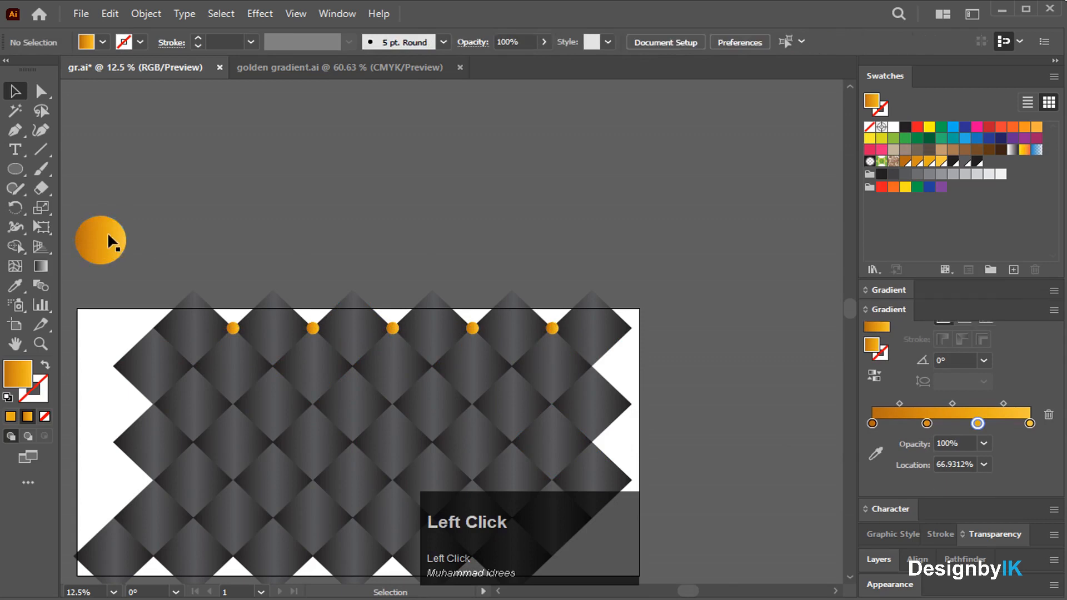
Pull three top-row studs off the artboard and delete them along with the large gold circle.
alt+scroll(561, 339, up, 1)
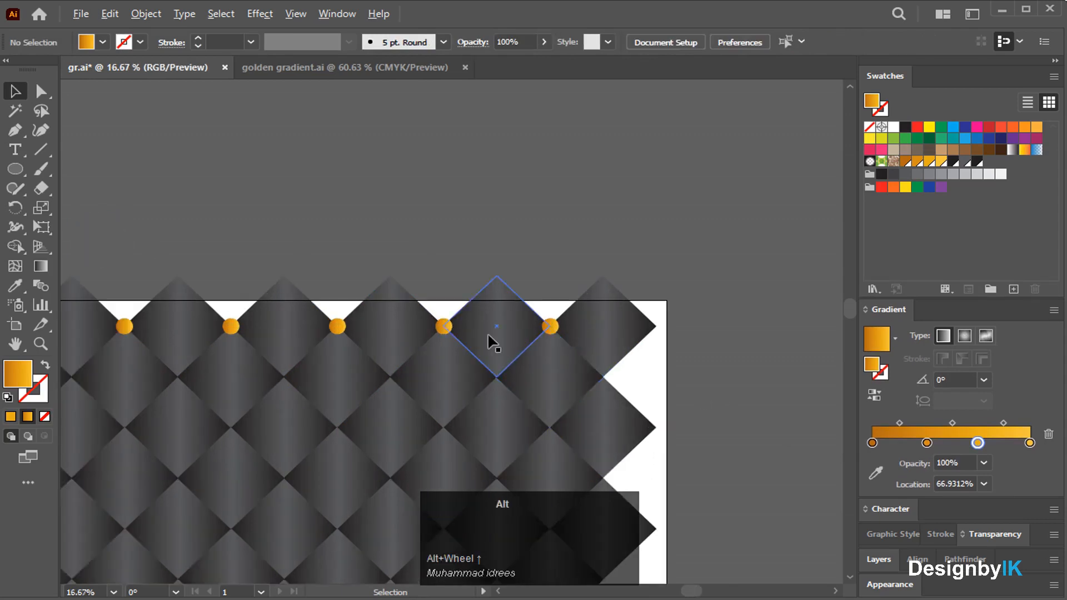
alt+scroll(491, 339, down, 3)
drag(513, 331, 509, 299)
drag(471, 331, 482, 288)
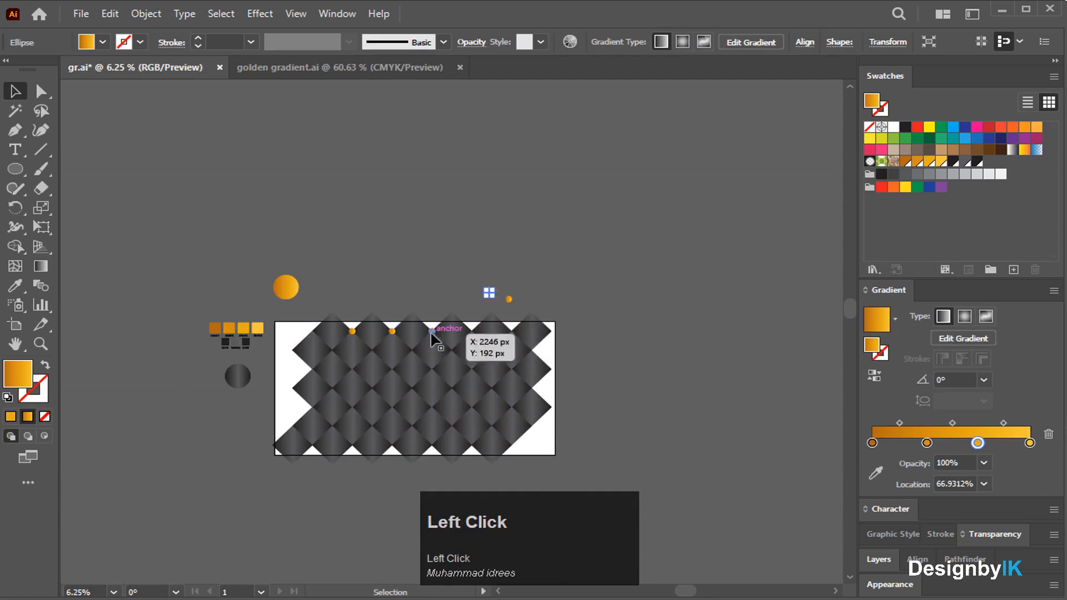
drag(393, 332, 513, 309)
key(Delete)
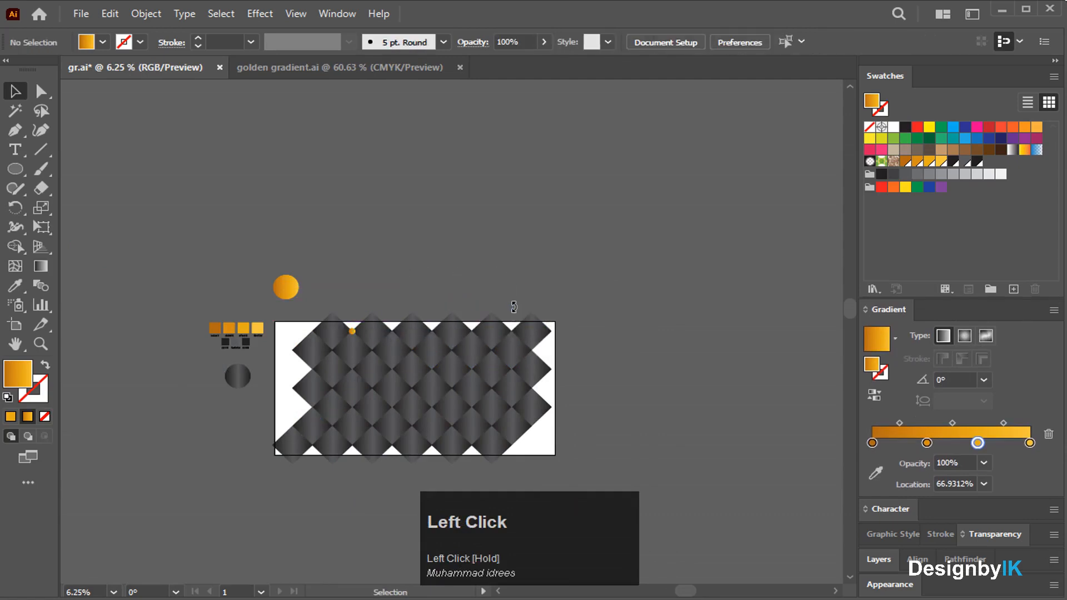
click(285, 286)
key(Delete)
Copy the remaining top stud 568 px right onto the next top joint.
alt+scroll(381, 382, up, 1)
alt+scroll(381, 386, up, 1)
click(351, 213)
alt+scroll(329, 283, up, 3)
drag(327, 287, 543, 294)
alt+scroll(562, 293, down, 2)
alt+scroll(561, 293, down, 3)
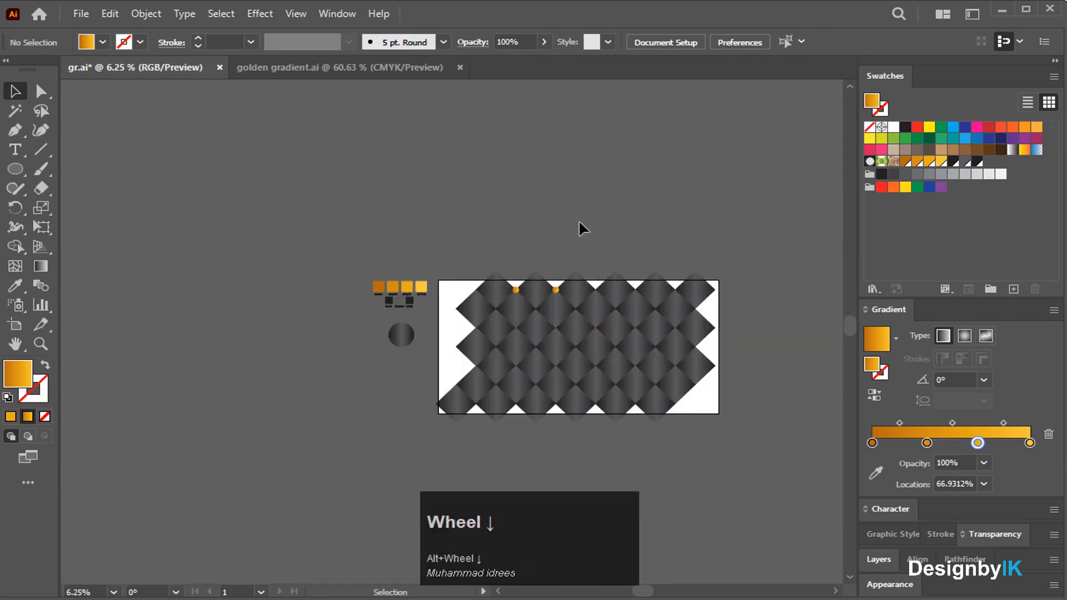
alt+scroll(614, 289, up, 2)
scroll(644, 340, down, 4)
drag(668, 590, 689, 587)
Repeat the stud copy to place seven gold studs along the top-edge joints.
scroll(642, 565, down, 1)
key(ctrl)
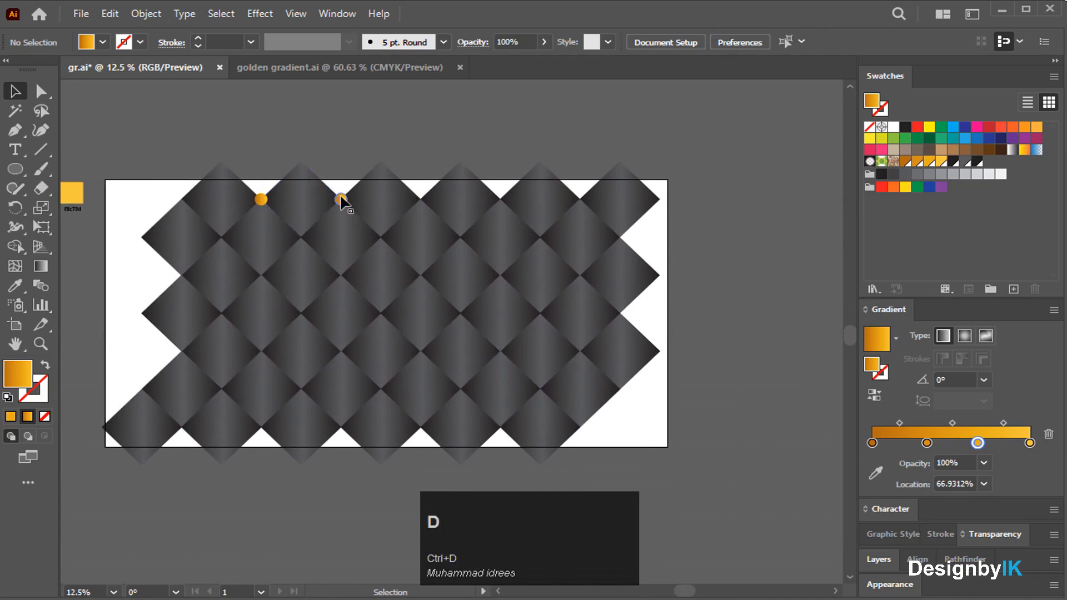
ctrl+click(340, 199)
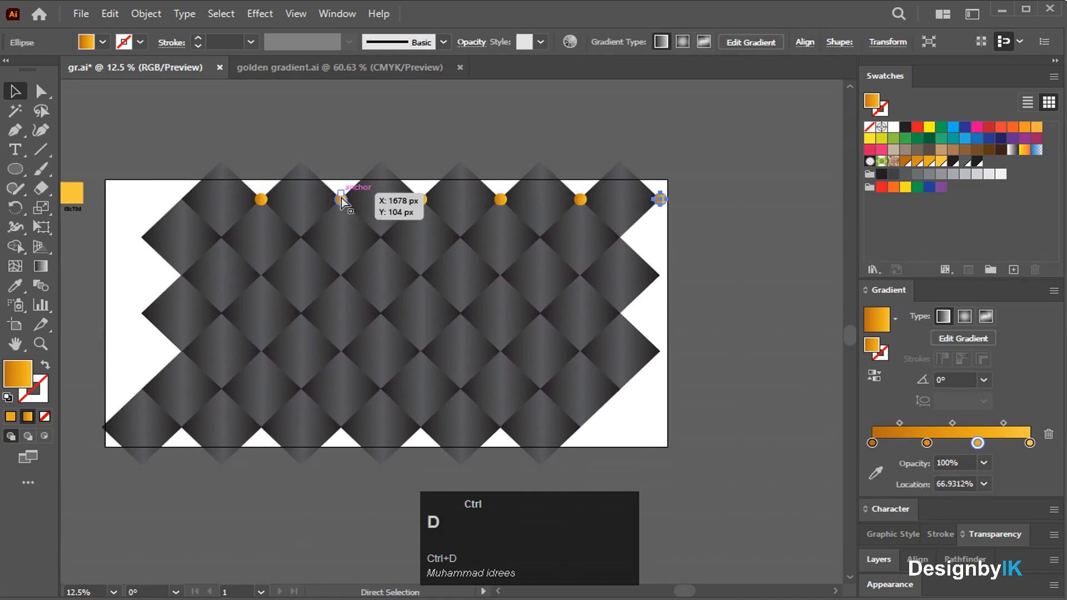
click(323, 184)
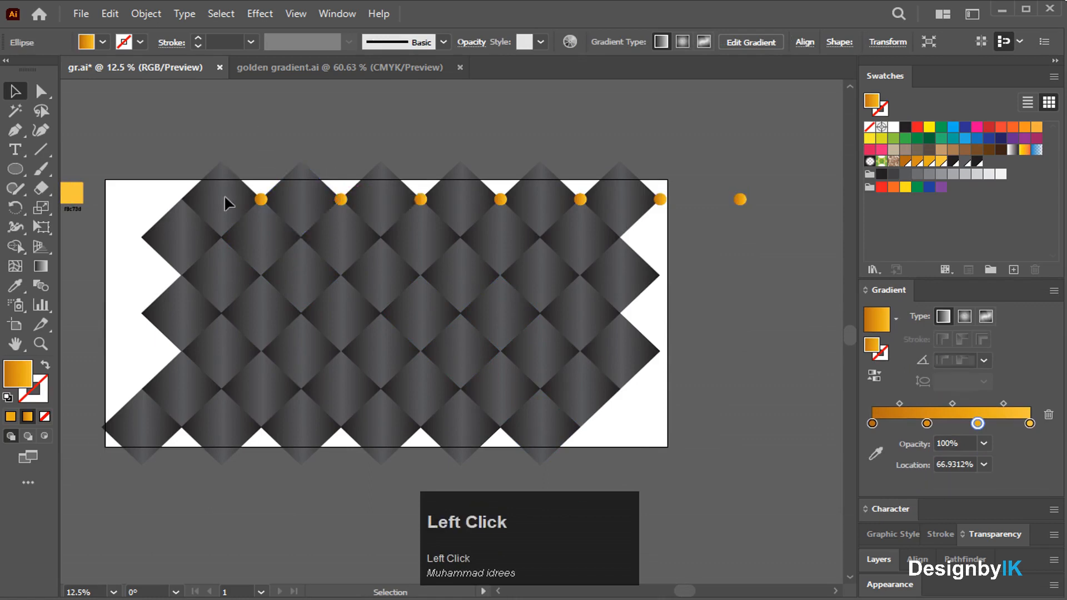
Select the first gold stud and gather all matching studs with Select > Same > Appearance.
click(260, 200)
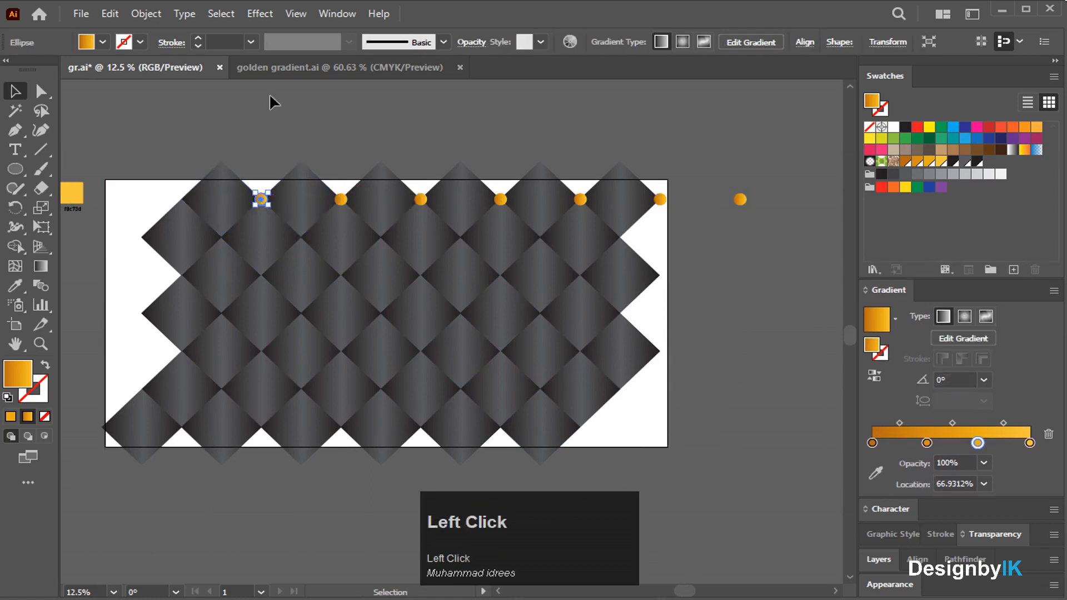
click(216, 16)
mouse_move(183, 13)
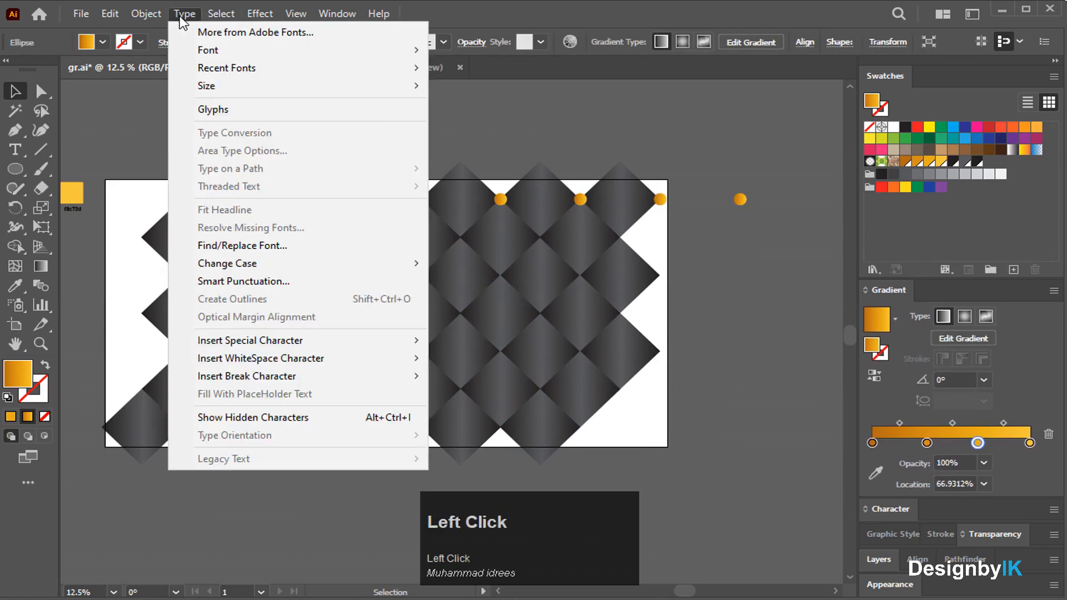
click(221, 16)
click(220, 15)
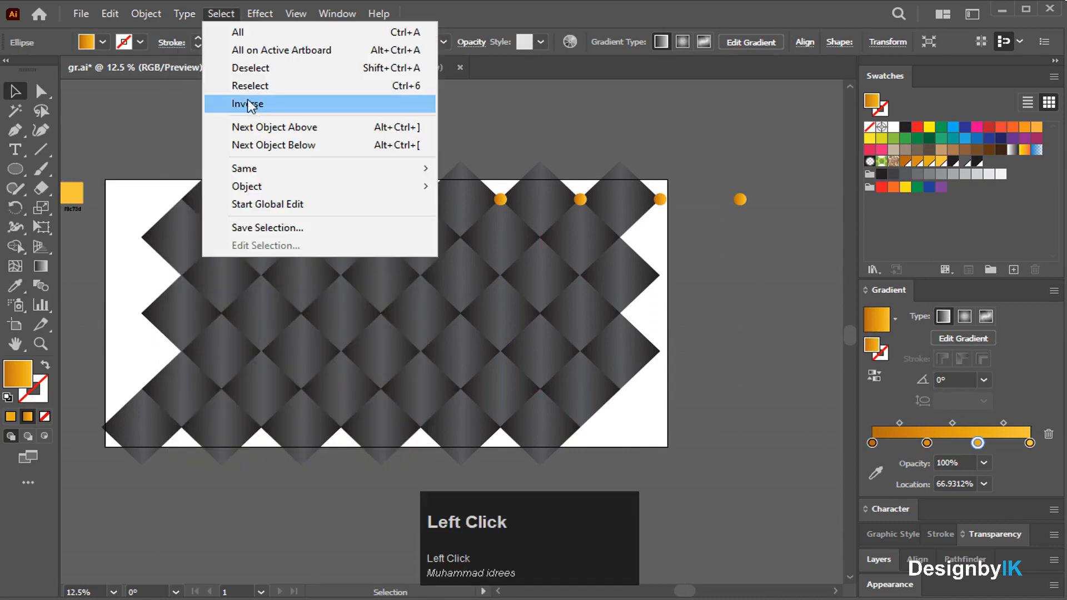
click(193, 108)
click(260, 200)
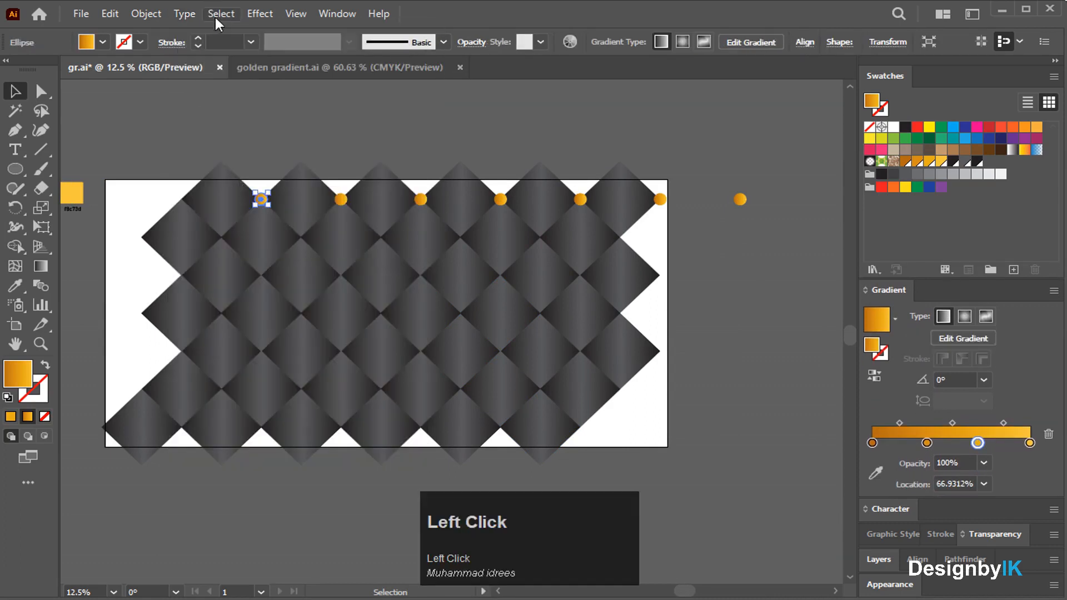
click(217, 16)
mouse_move(239, 167)
click(490, 181)
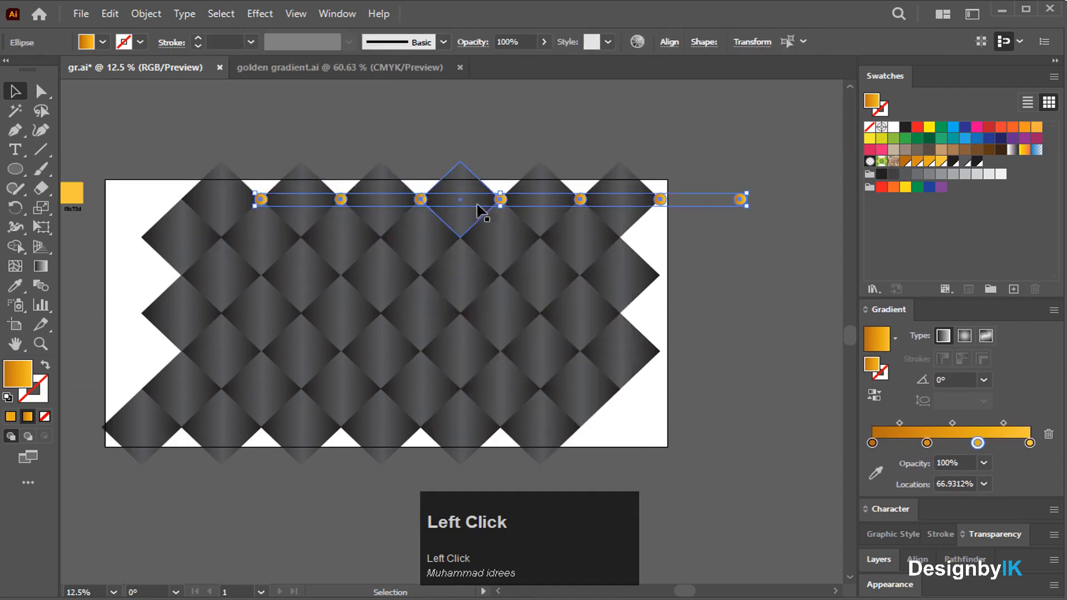
Group the top row of gold studs and copy it down to the next joint row.
right_click(745, 200)
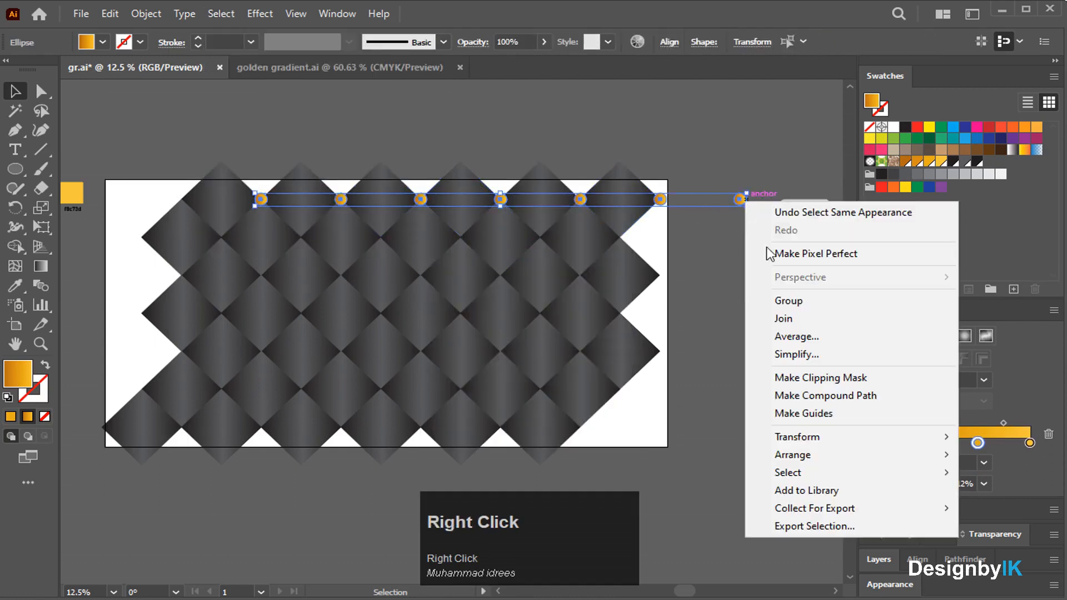
click(799, 307)
click(723, 250)
drag(662, 200, 542, 239)
click(644, 244)
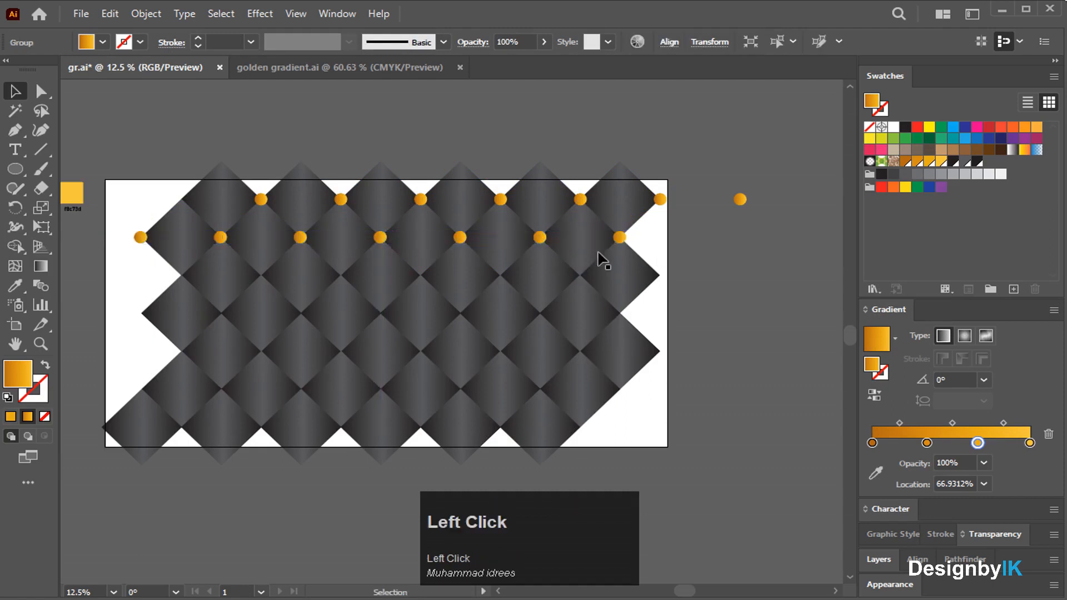
Copy the stud rows down row by row until every lower diamond joint has a stud.
scroll(474, 233, up, 4)
scroll(476, 238, down, 4)
scroll(474, 243, up, 4)
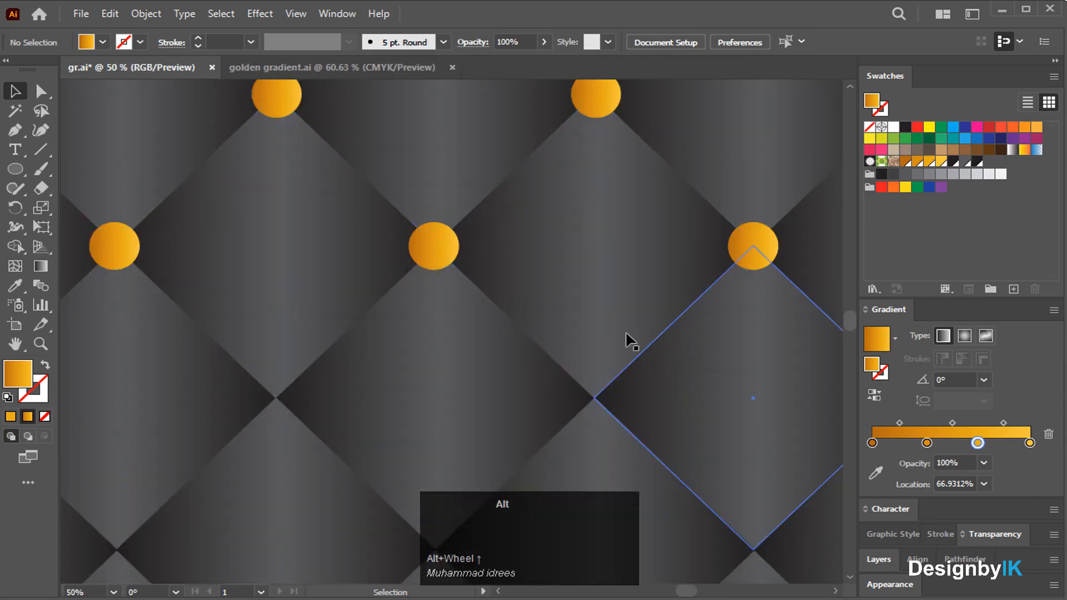
scroll(633, 342, down, 5)
scroll(562, 288, up, 2)
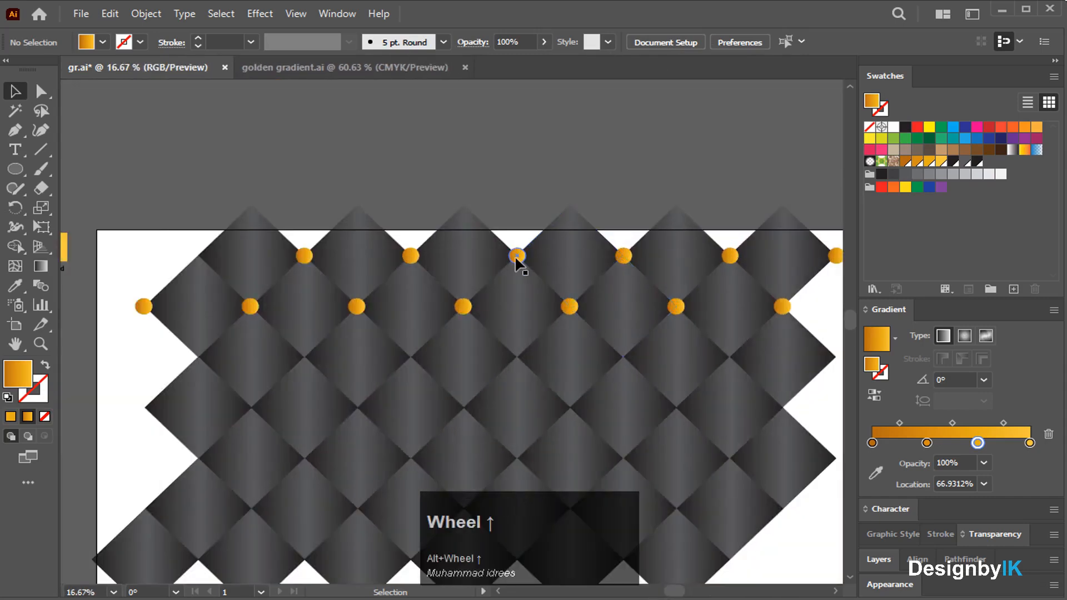
scroll(516, 259, up, 1)
drag(518, 255, 516, 462)
scroll(522, 439, down, 4)
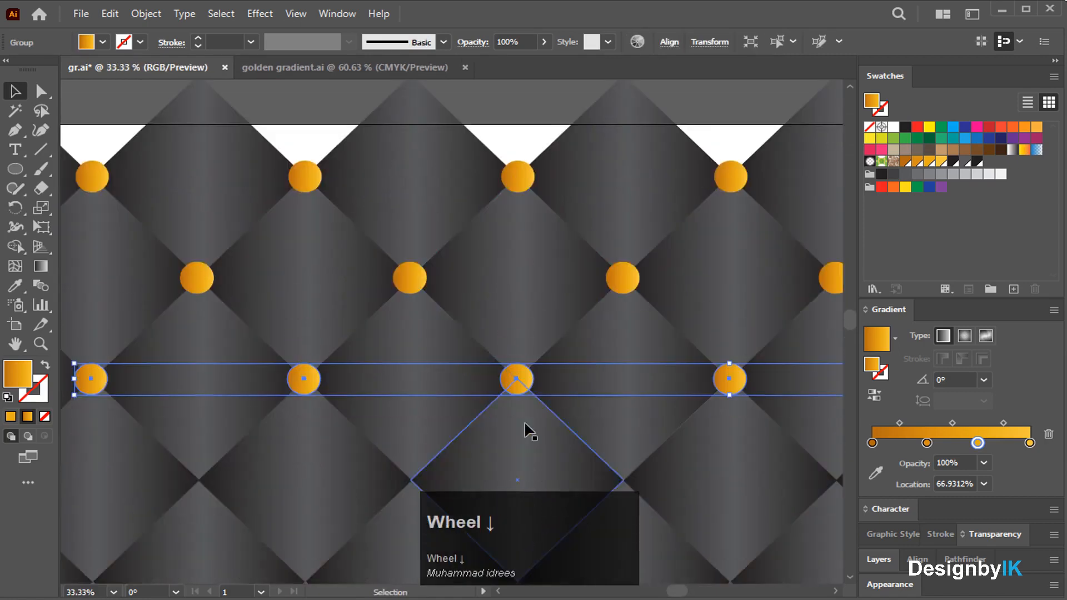
drag(410, 182, 415, 390)
scroll(417, 390, down, 3)
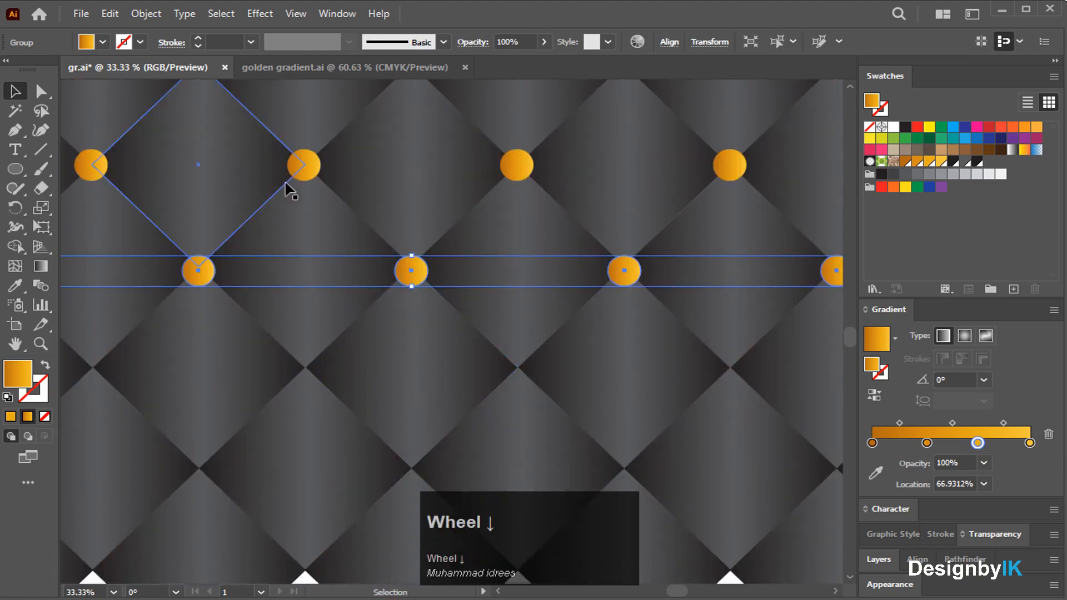
drag(313, 178, 311, 364)
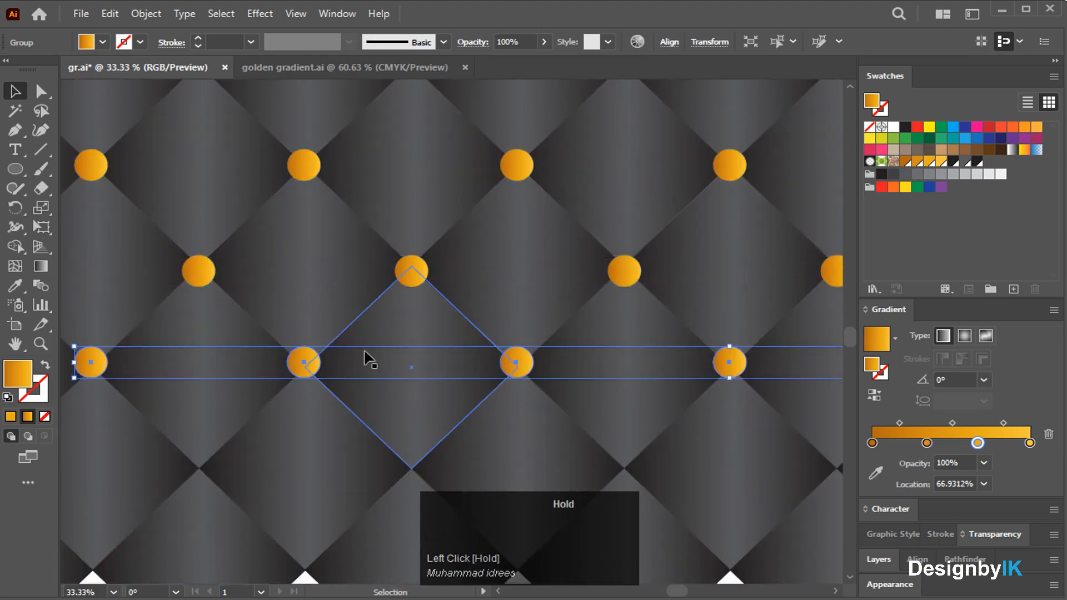
scroll(369, 362, down, 4)
drag(412, 115, 412, 308)
drag(310, 214, 309, 418)
click(316, 454)
scroll(401, 380, down, 3)
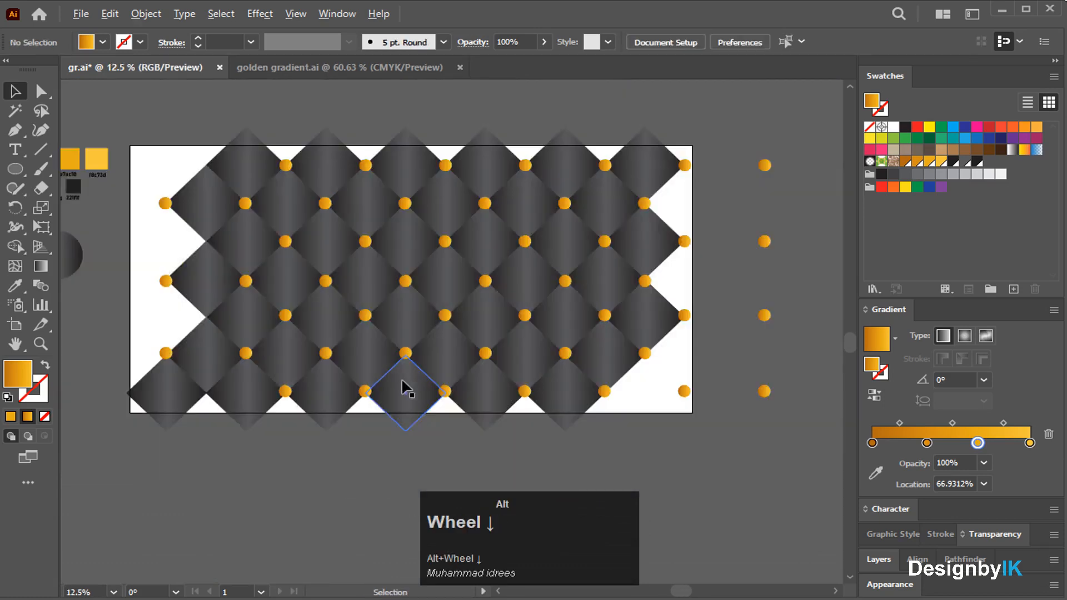
Group all the diamonds and studs and shift the group slightly left.
click(357, 114)
drag(662, 419, 662, 418)
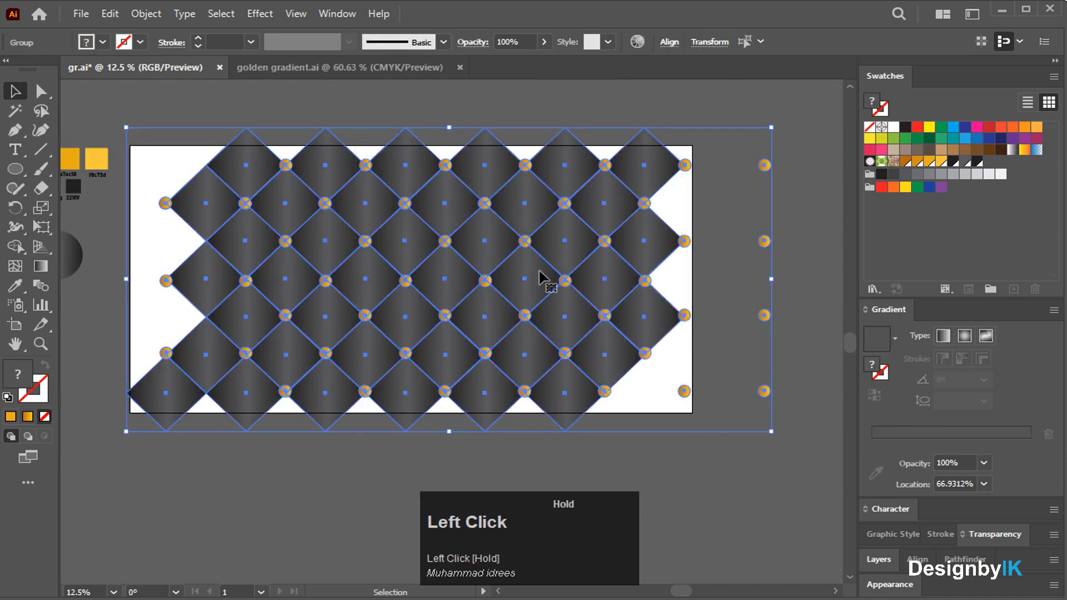
right_click(538, 273)
click(584, 391)
click(627, 475)
drag(495, 372, 482, 366)
click(113, 188)
Draw a rectangle over the pattern with the Rectangle Tool, then resize and position it.
drag(23, 167, 72, 169)
drag(205, 179, 418, 337)
mouse_move(501, 391)
mouse_down()
mouse_move(613, 393)
mouse_move(608, 382)
mouse_up()
click(15, 90)
drag(357, 252, 352, 247)
drag(405, 176, 405, 167)
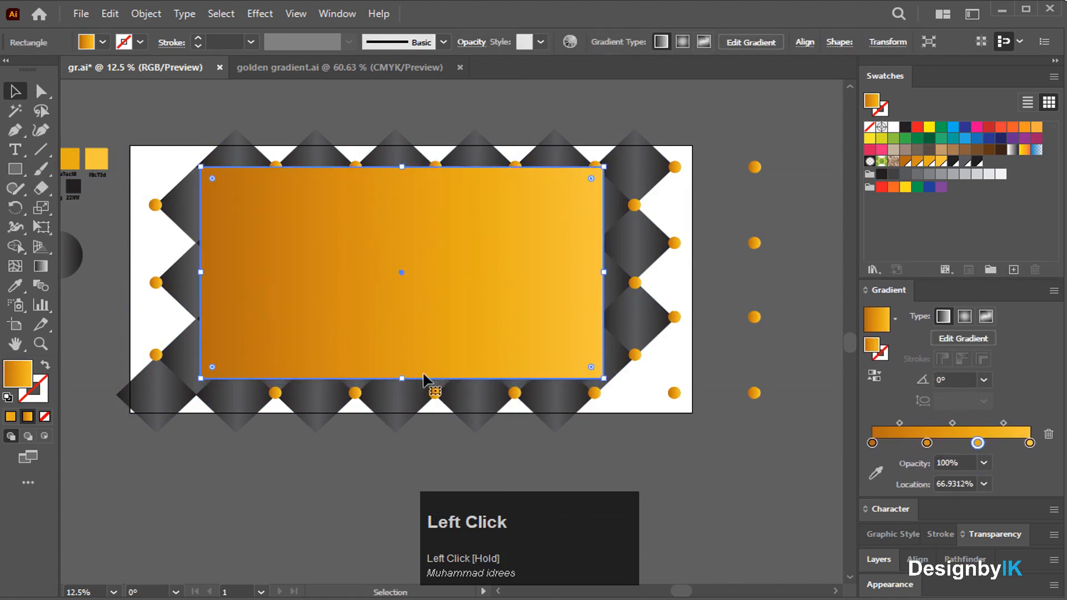
drag(403, 380, 404, 386)
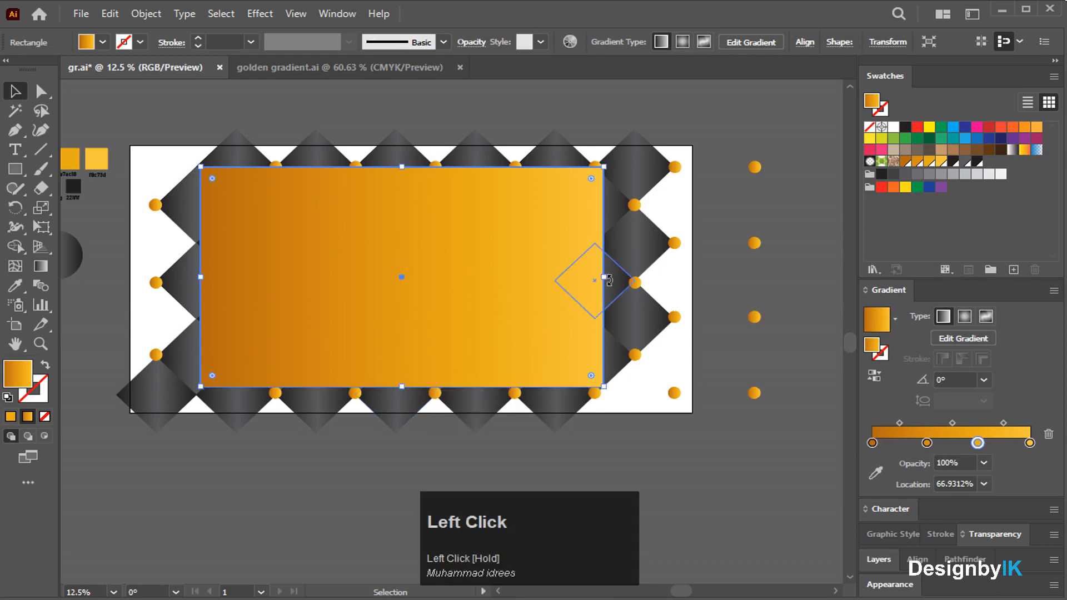
drag(606, 280, 610, 280)
click(390, 105)
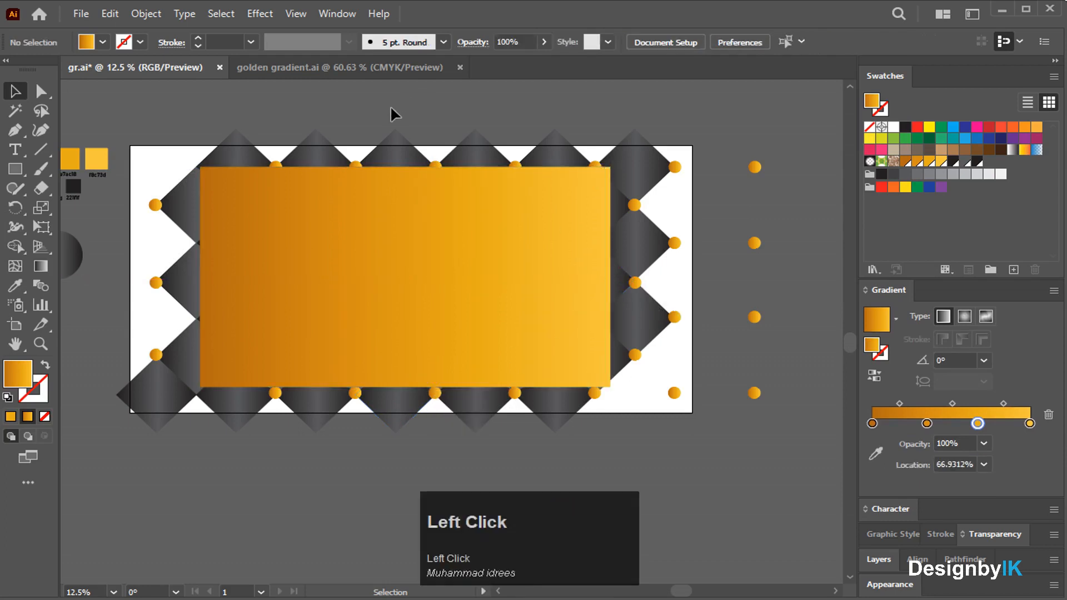
drag(352, 264, 320, 234)
Change the frame rectangle's fill to red after trying magenta and near-black.
click(338, 117)
drag(338, 118, 573, 305)
click(563, 268)
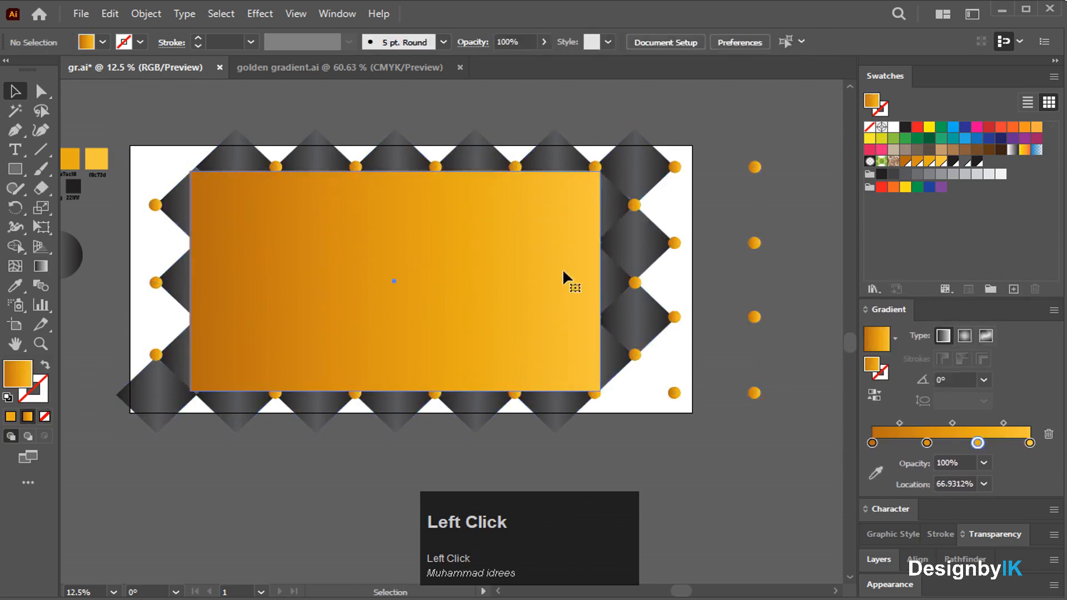
click(1036, 139)
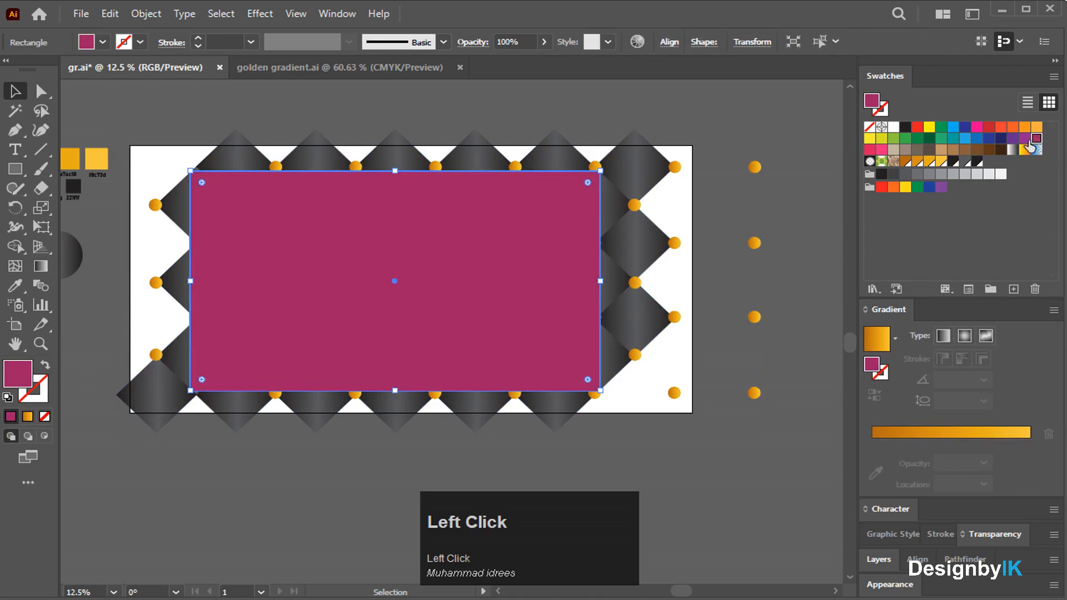
click(967, 150)
click(979, 129)
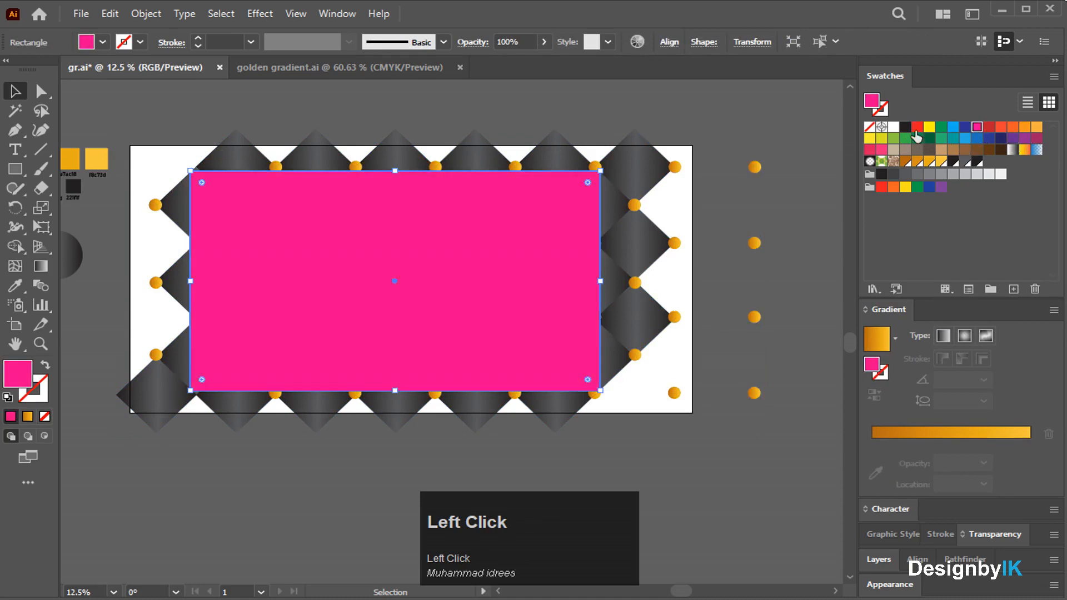
click(905, 128)
click(503, 105)
click(500, 230)
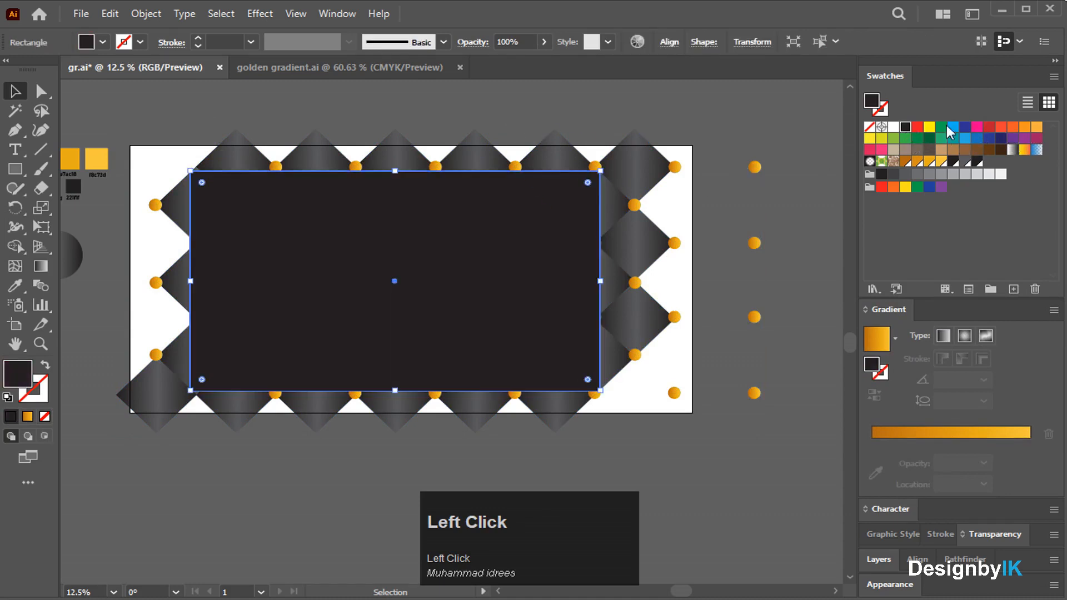
click(917, 128)
Select all the artwork and make a clipping mask from the red rectangle.
click(410, 128)
key(ctrl+a)
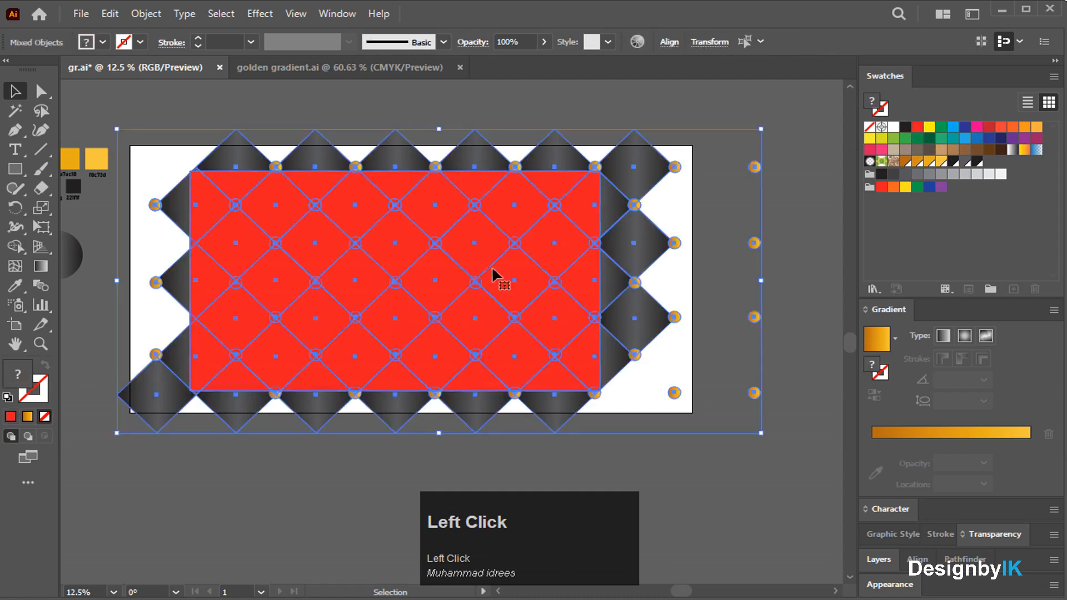
right_click(353, 207)
click(440, 352)
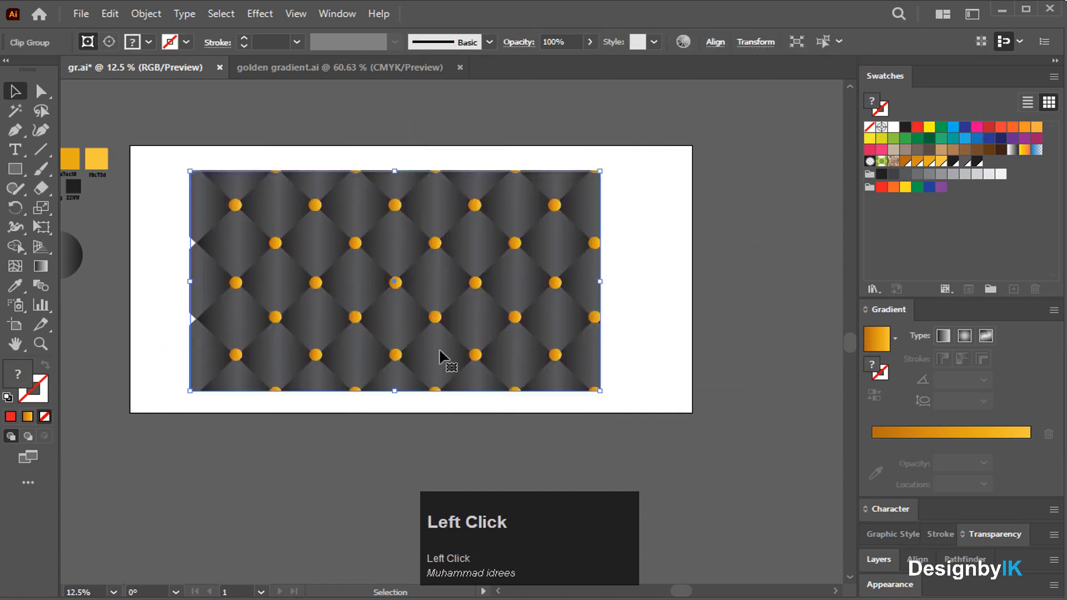
Shift the clipped diamond-and-stud group slightly right, then zoom and pan to check its placement.
click(488, 396)
drag(408, 302, 391, 303)
click(410, 417)
scroll(393, 352, up, 2)
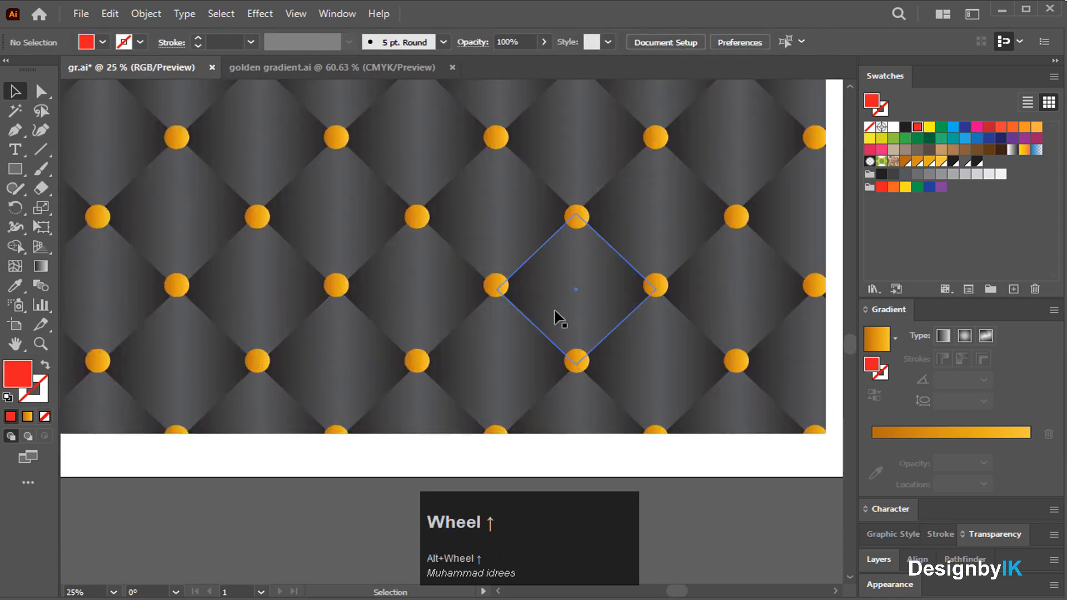
scroll(473, 284, down, 1)
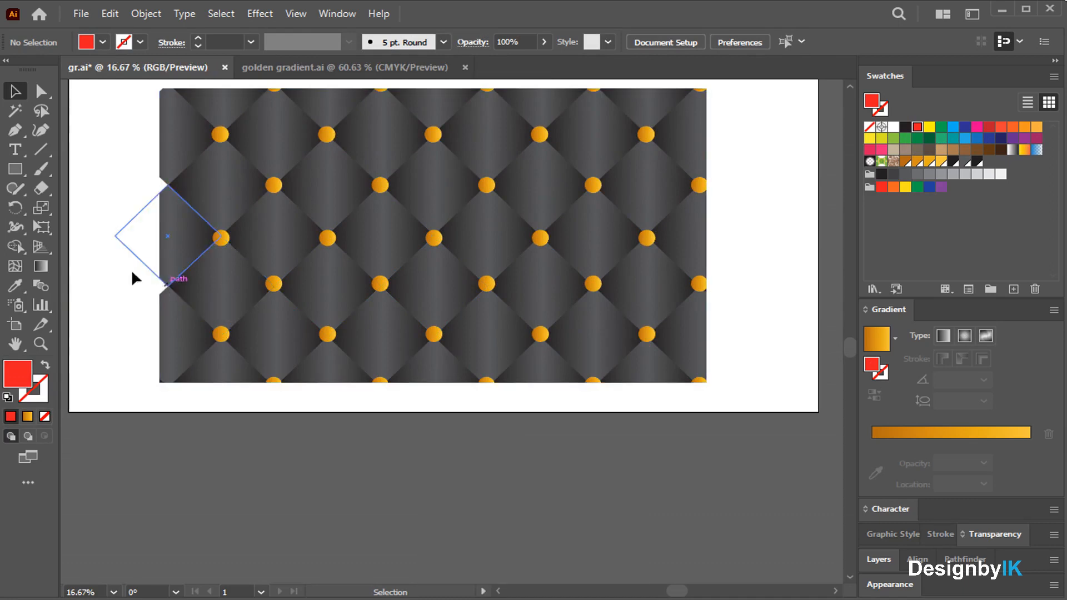
key(space)
drag(157, 248, 158, 286)
click(76, 233)
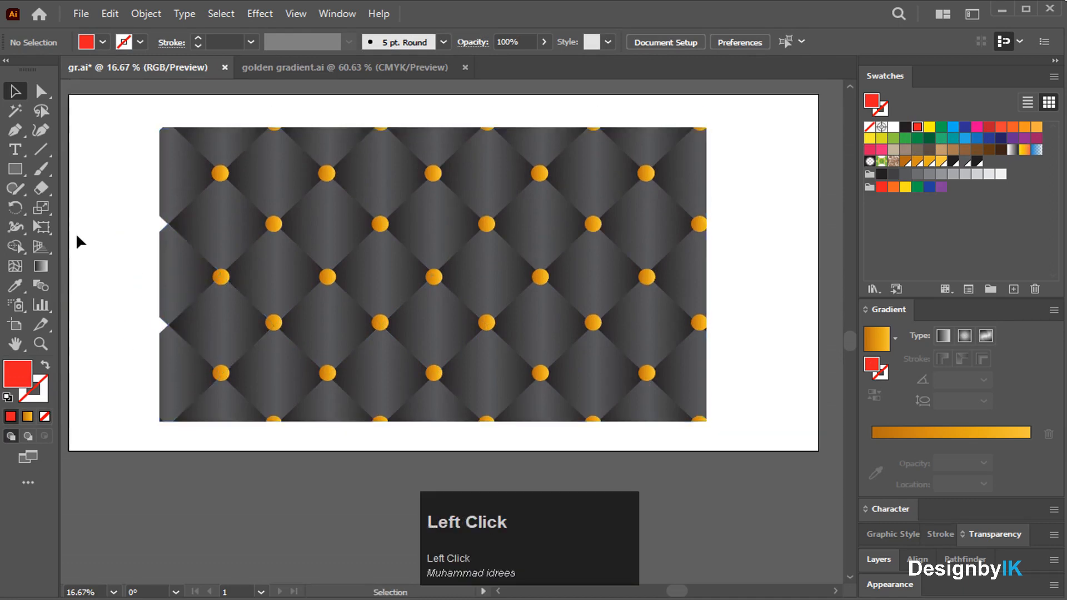
scroll(152, 310, up, 3)
scroll(425, 332, down, 4)
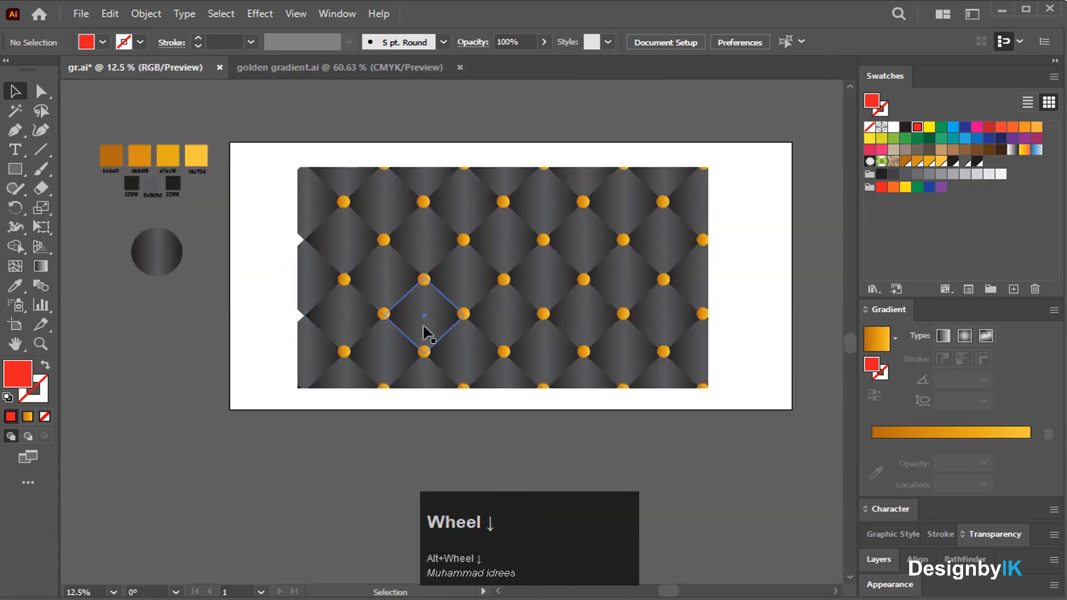
Undo the clipping mask and move the red frame rectangle a little to the left.
key(ctrl+z)
key(ctrl+z)
click(609, 414)
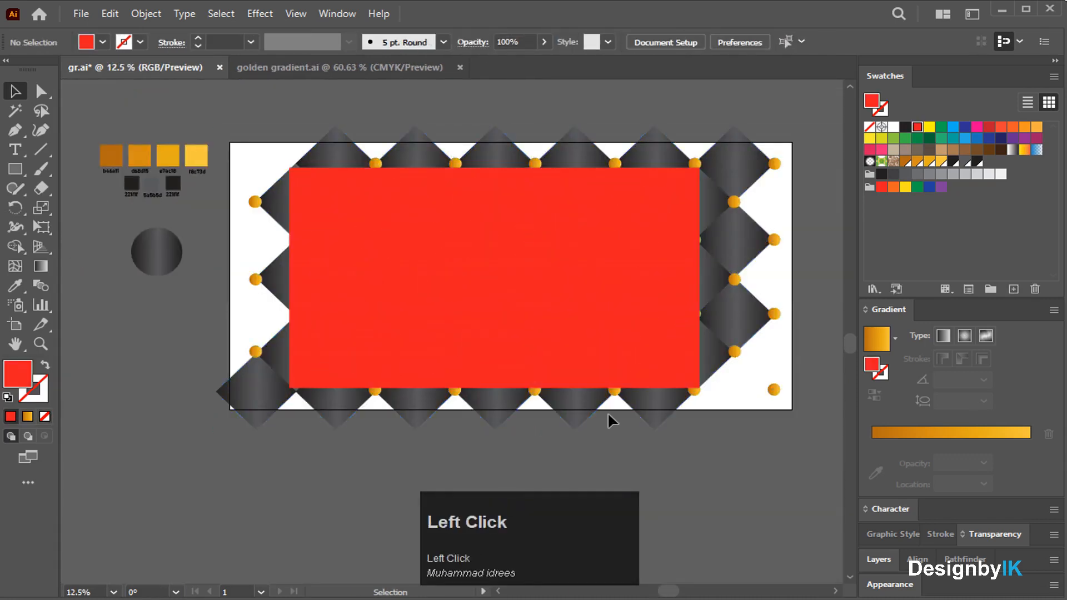
click(540, 295)
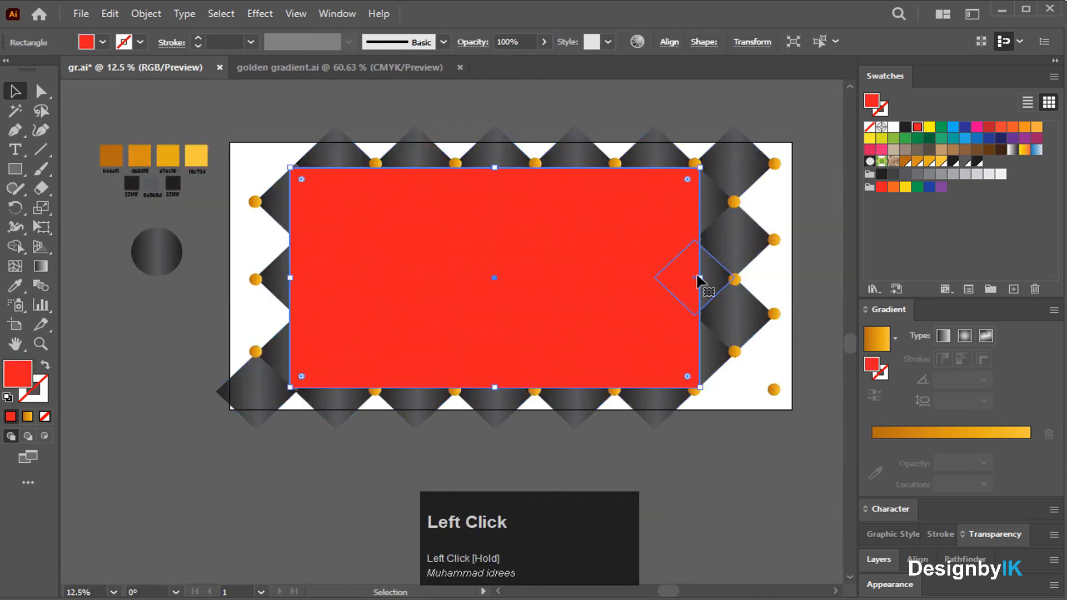
mouse_move(700, 281)
mouse_down()
mouse_move(708, 276)
mouse_move(609, 274)
mouse_up()
Clip the tufted pattern to the repositioned red rectangle with Make Clipping Mask.
drag(467, 110, 656, 295)
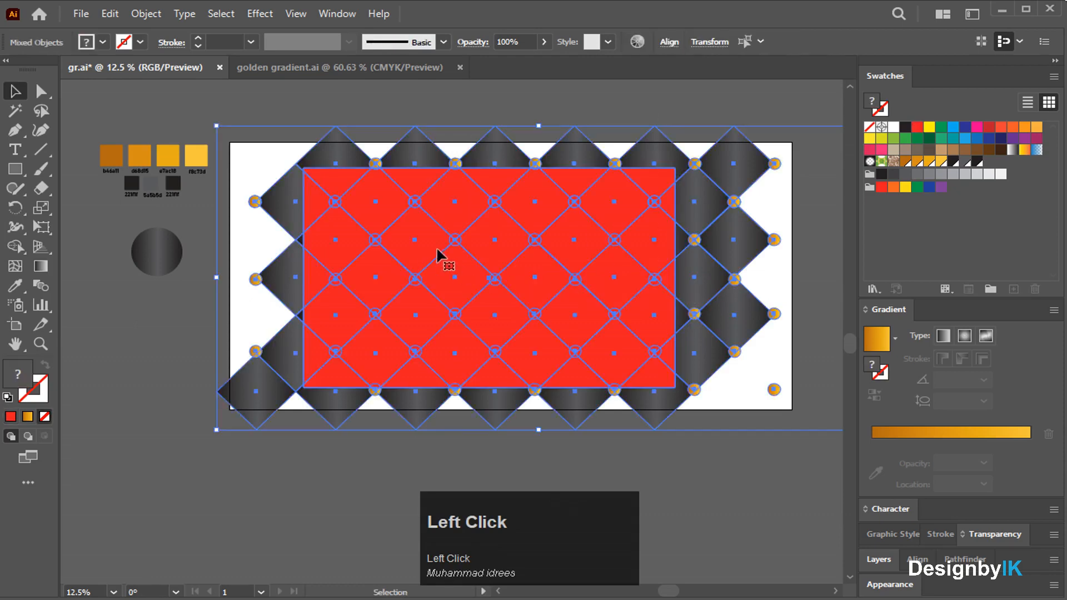
right_click(442, 251)
click(504, 389)
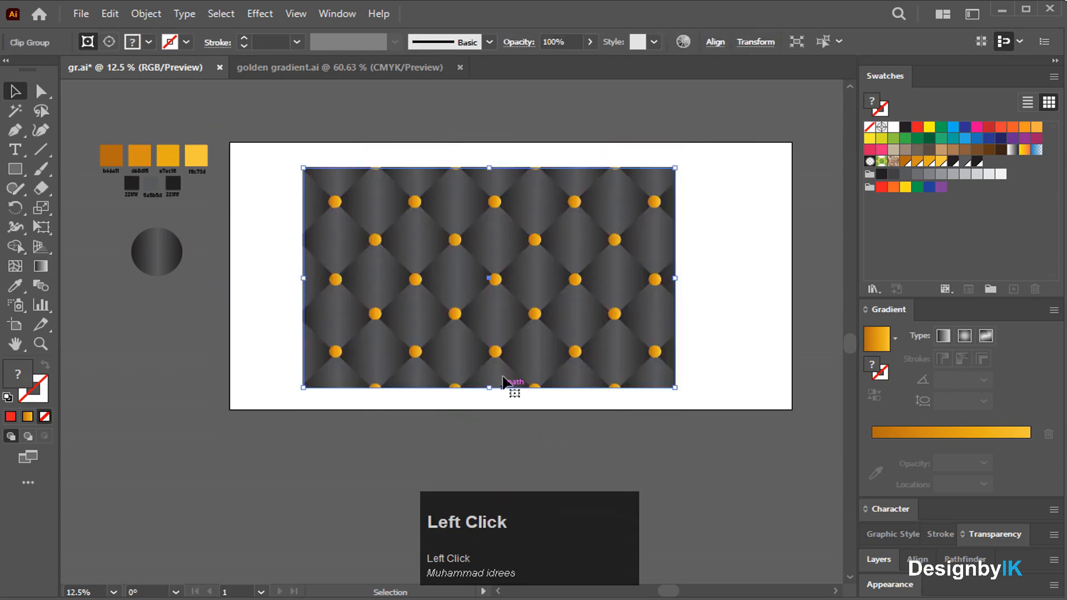
click(505, 118)
click(517, 248)
click(712, 266)
alt+scroll(466, 286, up, 2)
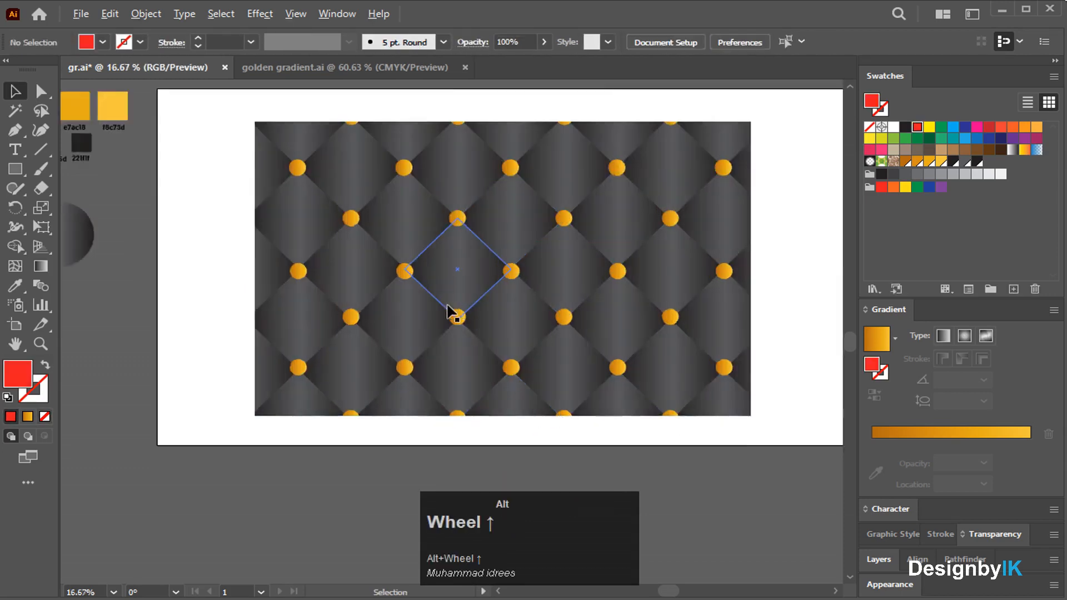
scroll(593, 303, down, 1)
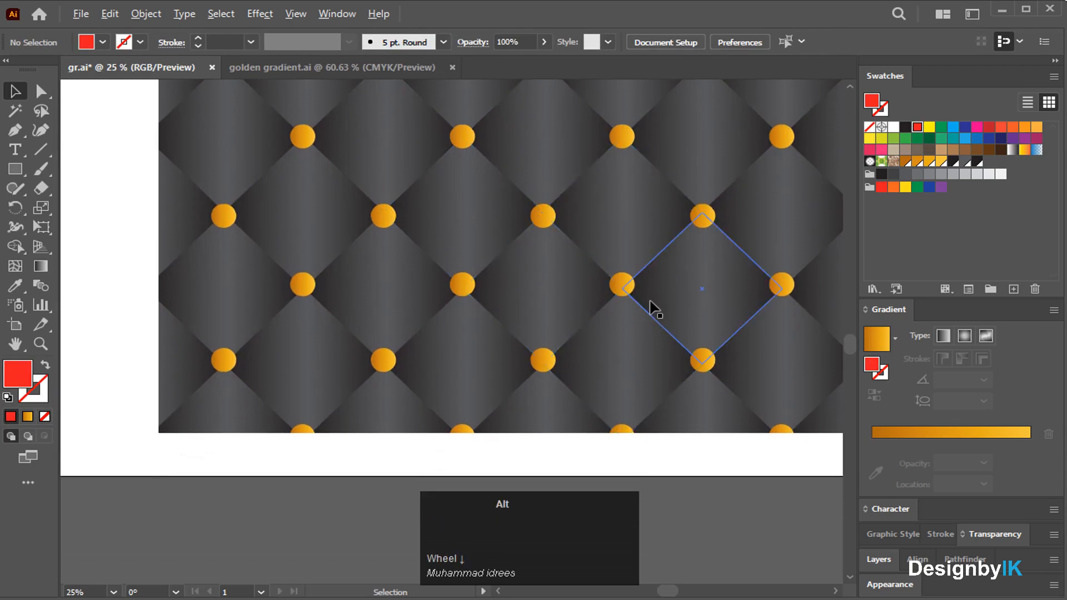
alt+scroll(651, 305, up, 1)
alt+scroll(668, 318, down, 3)
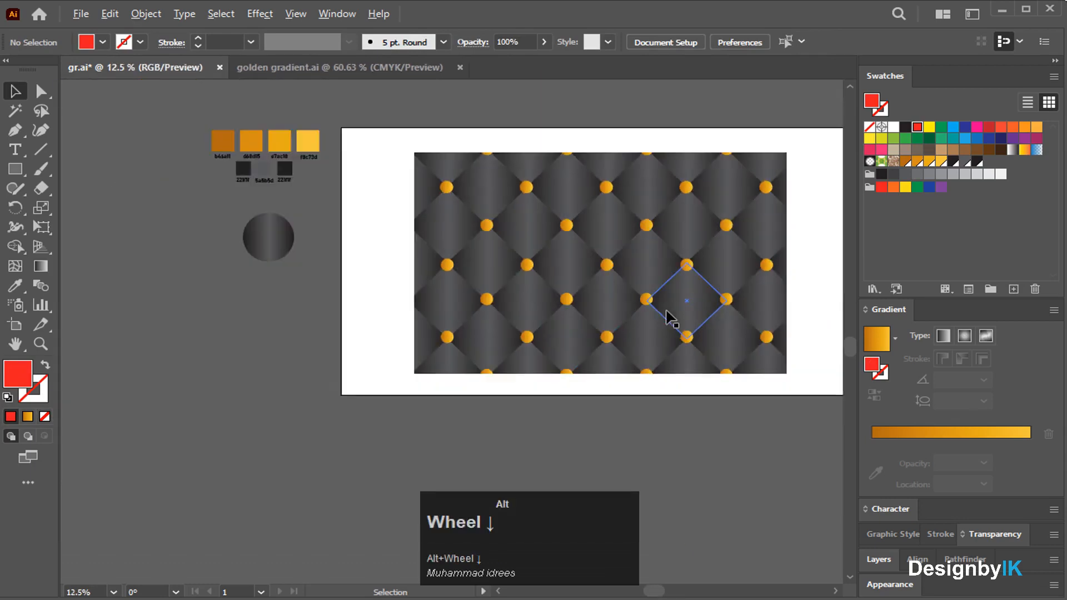
scroll(697, 395, up, 1)
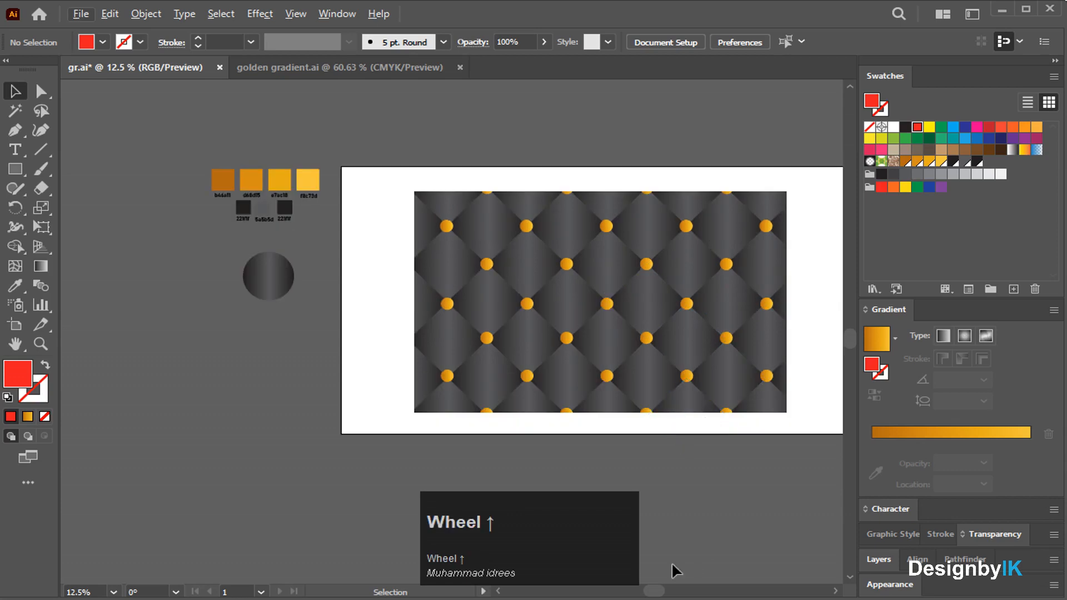
drag(660, 591, 675, 589)
alt+scroll(439, 364, up, 1)
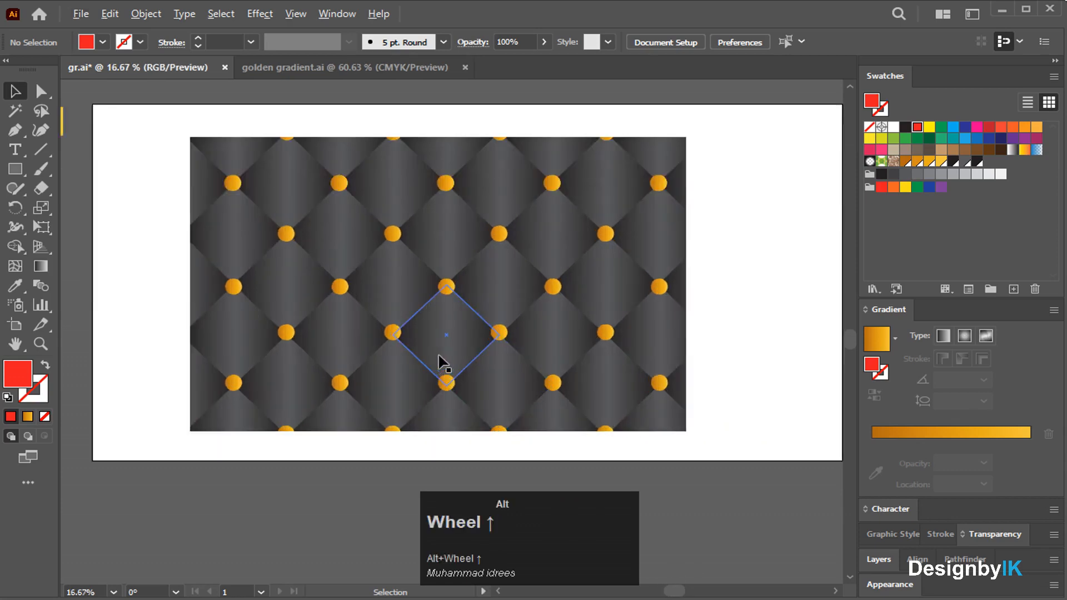
click(709, 435)
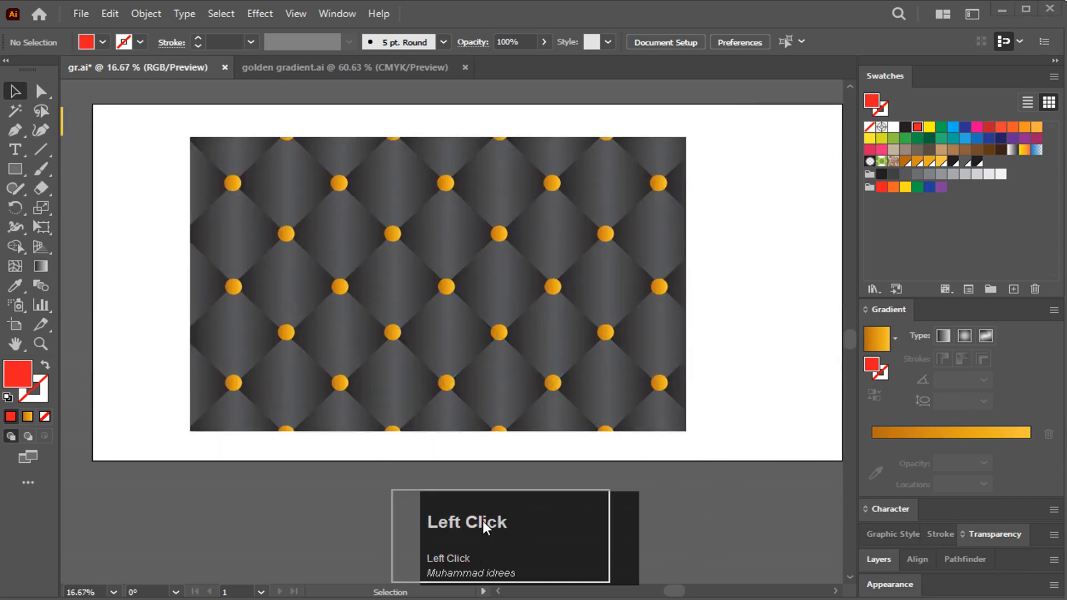